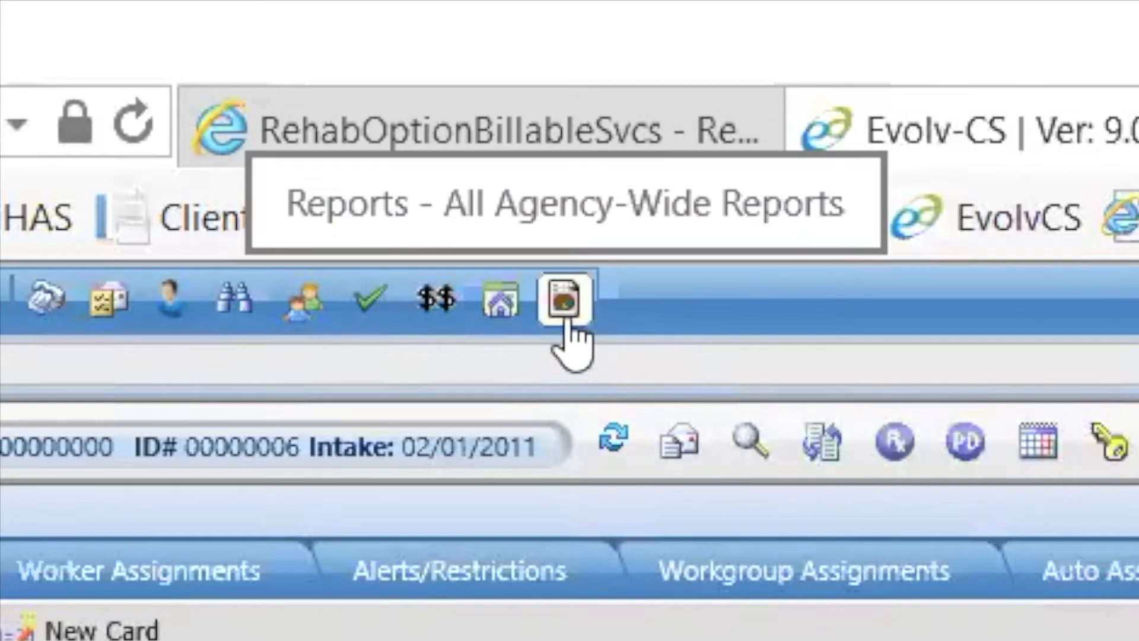
Step: Open the agency-wide reports, collapse the Services & Treatment category and expand the clients' General category
{"action": "left_click", "coordinate": [565, 318]}
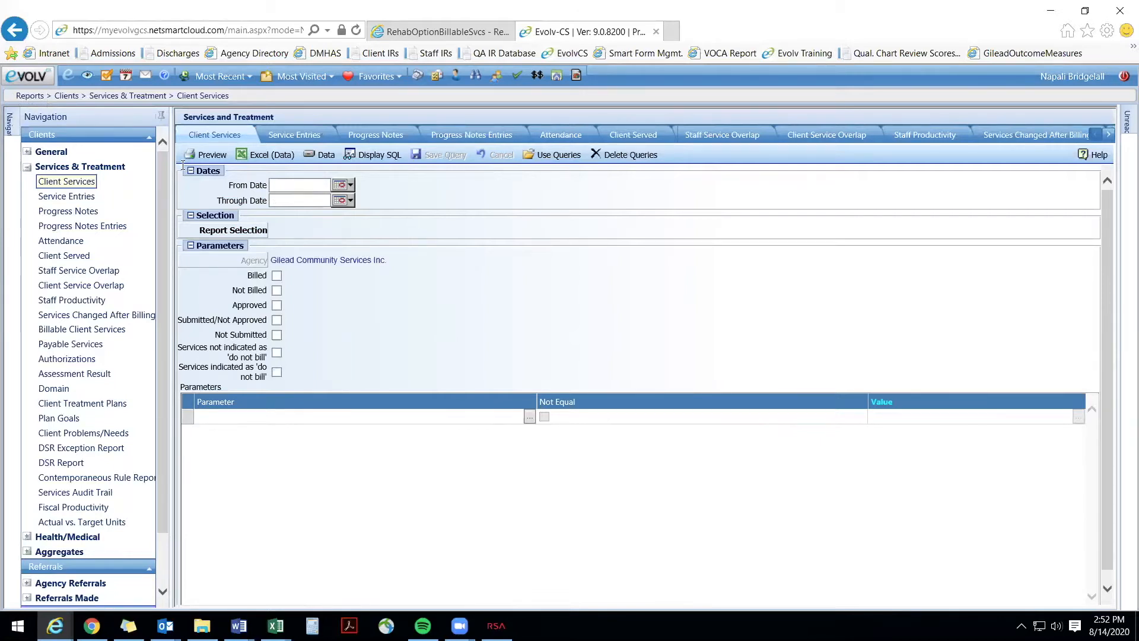
{"action": "left_click", "coordinate": [110, 169]}
{"action": "left_click", "coordinate": [25, 169]}
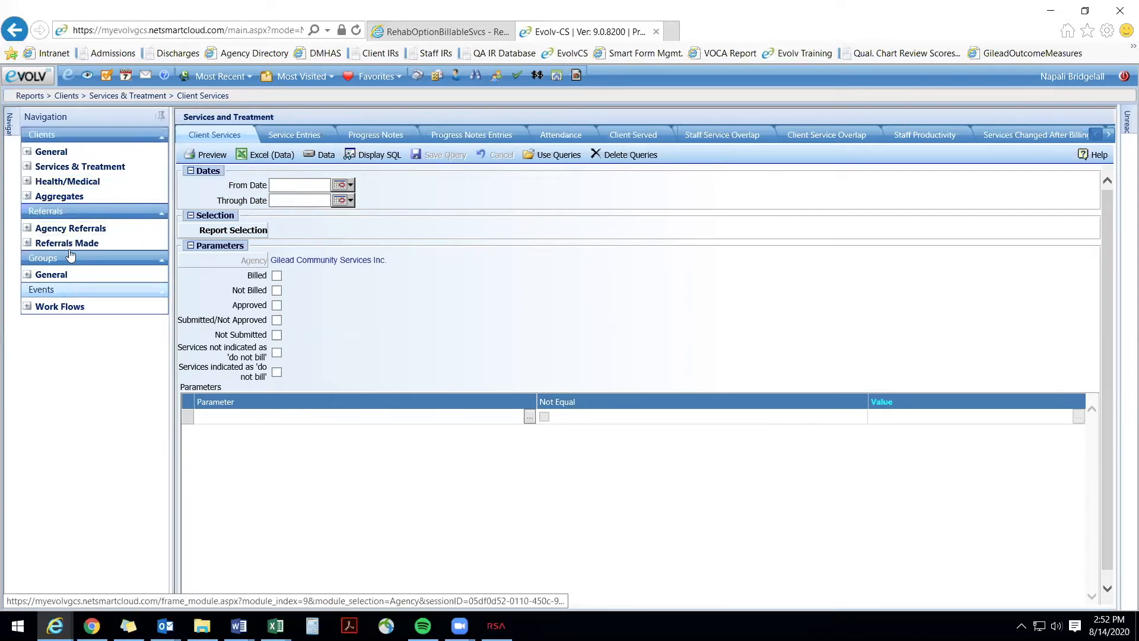
{"action": "left_click", "coordinate": [27, 151]}
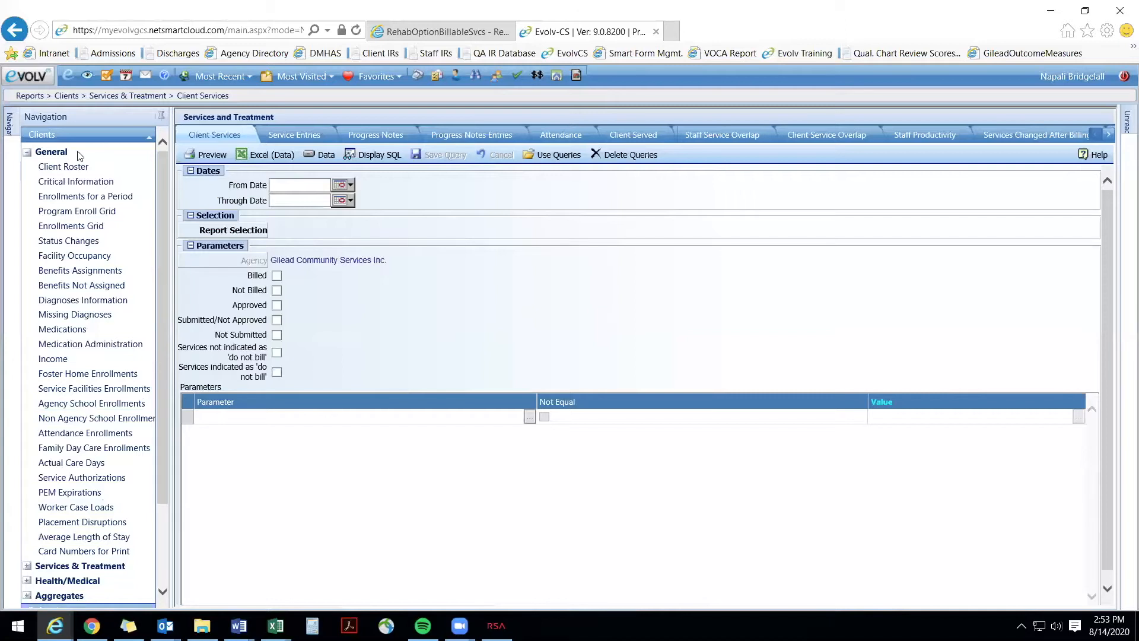
Step: Collapse the General report category and expand Services & Treatment to view its reports
{"action": "left_click", "coordinate": [82, 168]}
{"action": "left_click", "coordinate": [68, 198]}
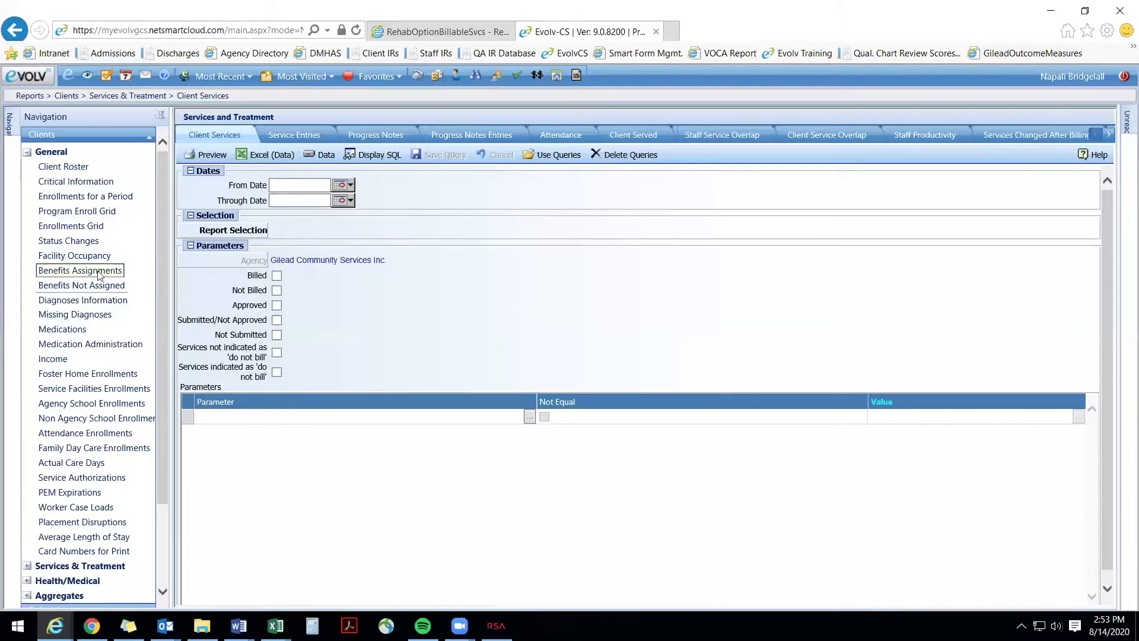
{"action": "left_click", "coordinate": [27, 153]}
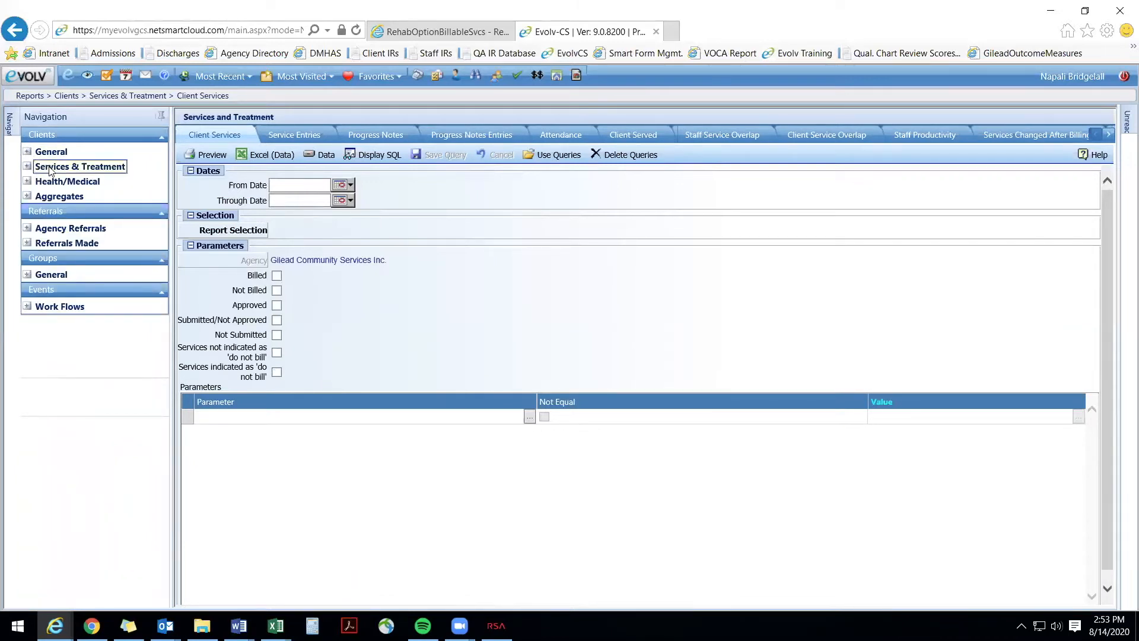
{"action": "left_click", "coordinate": [28, 167]}
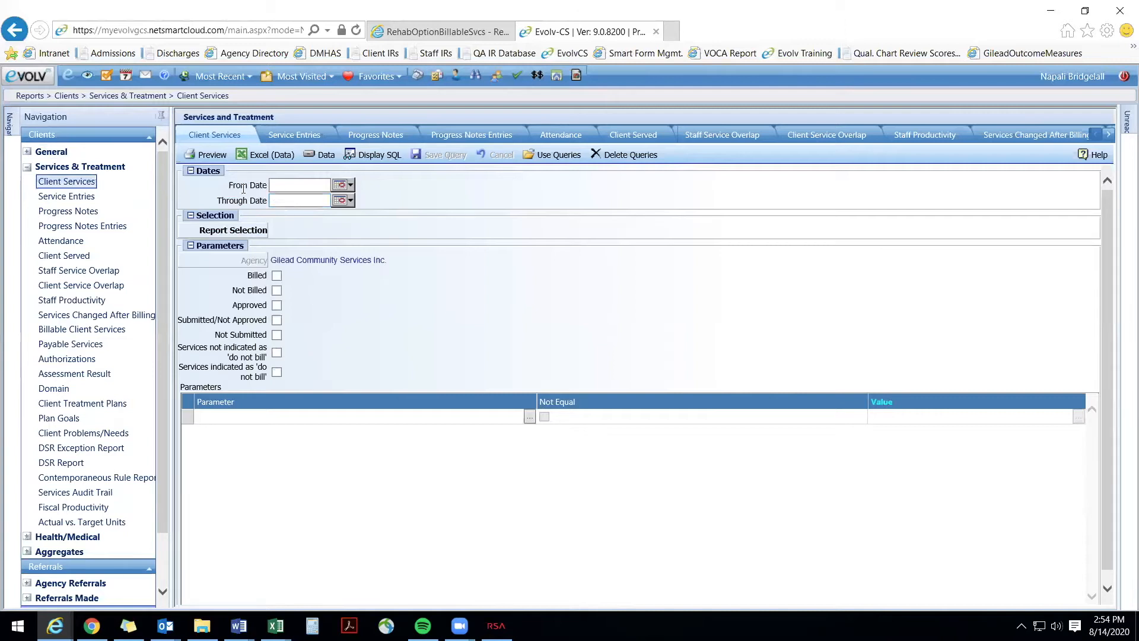
Step: View the Service Entries report setup and the General report list, and return to the Client Services report
{"action": "left_click", "coordinate": [86, 199]}
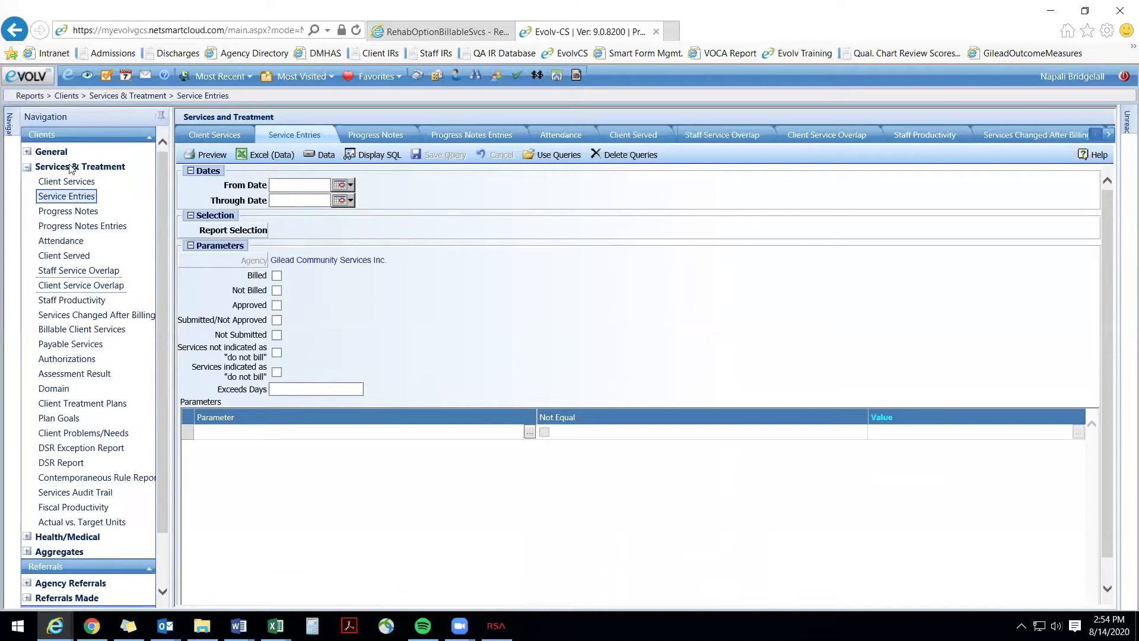
{"action": "left_click", "coordinate": [27, 153]}
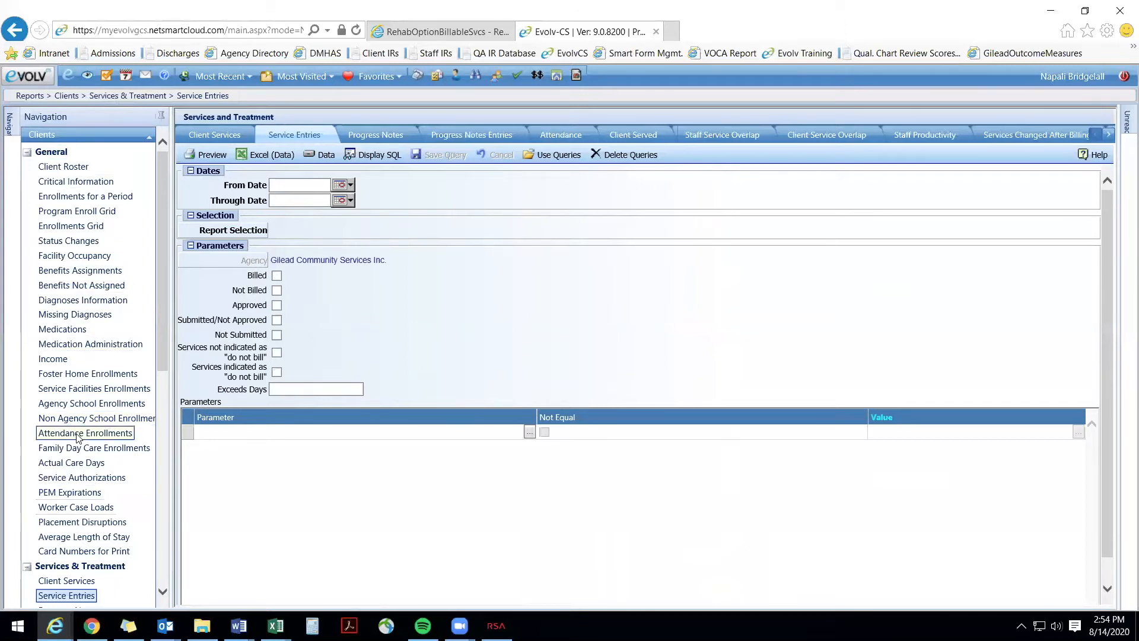
{"action": "left_click", "coordinate": [27, 152]}
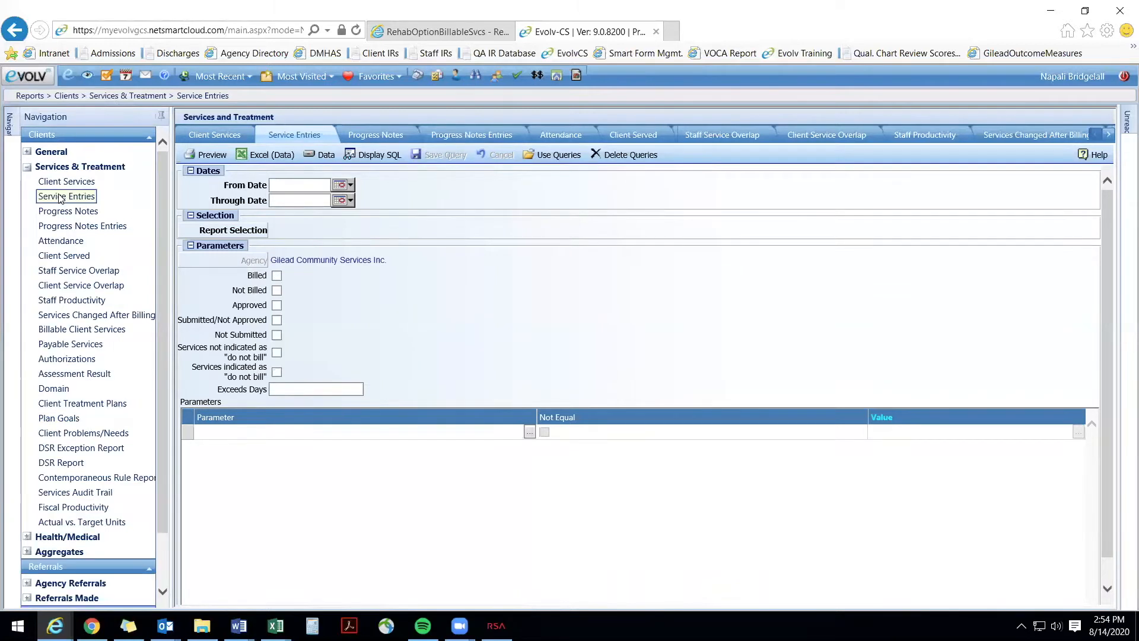
{"action": "left_click", "coordinate": [57, 182]}
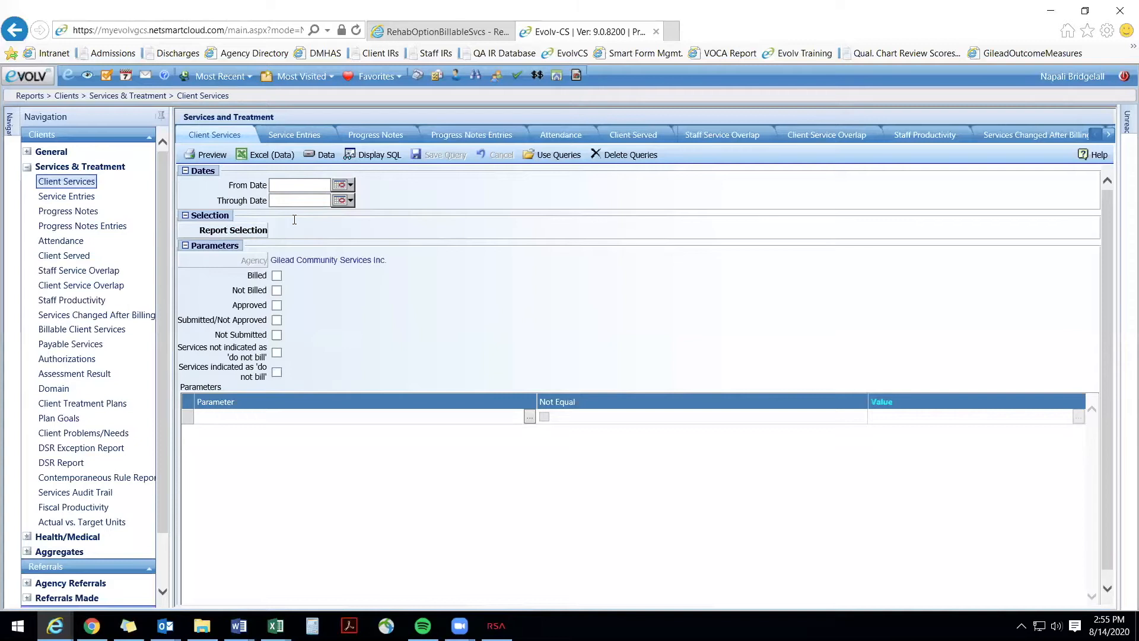
Step: Set the report selection to "Ordered by Program/Worker/Client/Service Date" and include approved services
{"action": "left_click", "coordinate": [256, 240]}
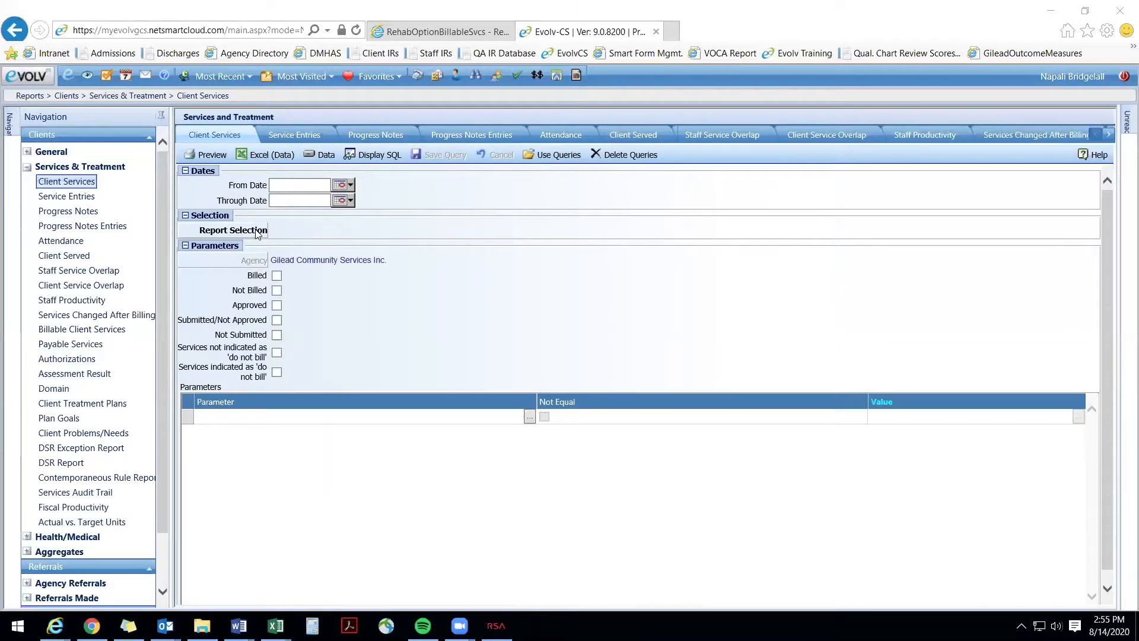
{"action": "left_click", "coordinate": [719, 333]}
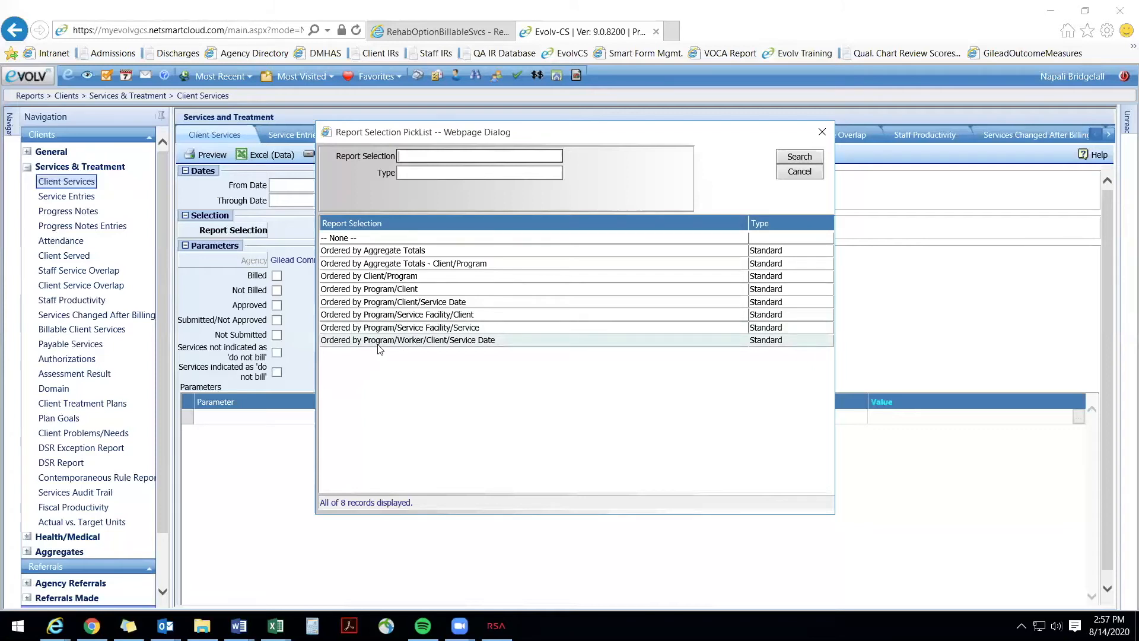
{"action": "double_click", "coordinate": [416, 340]}
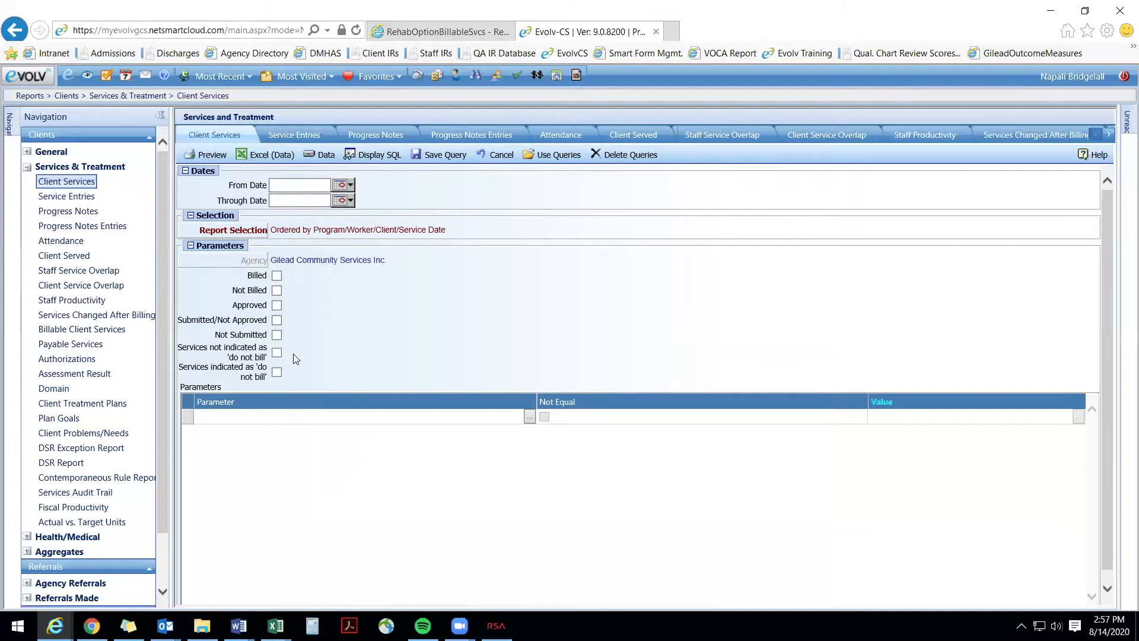
{"action": "left_click", "coordinate": [277, 305]}
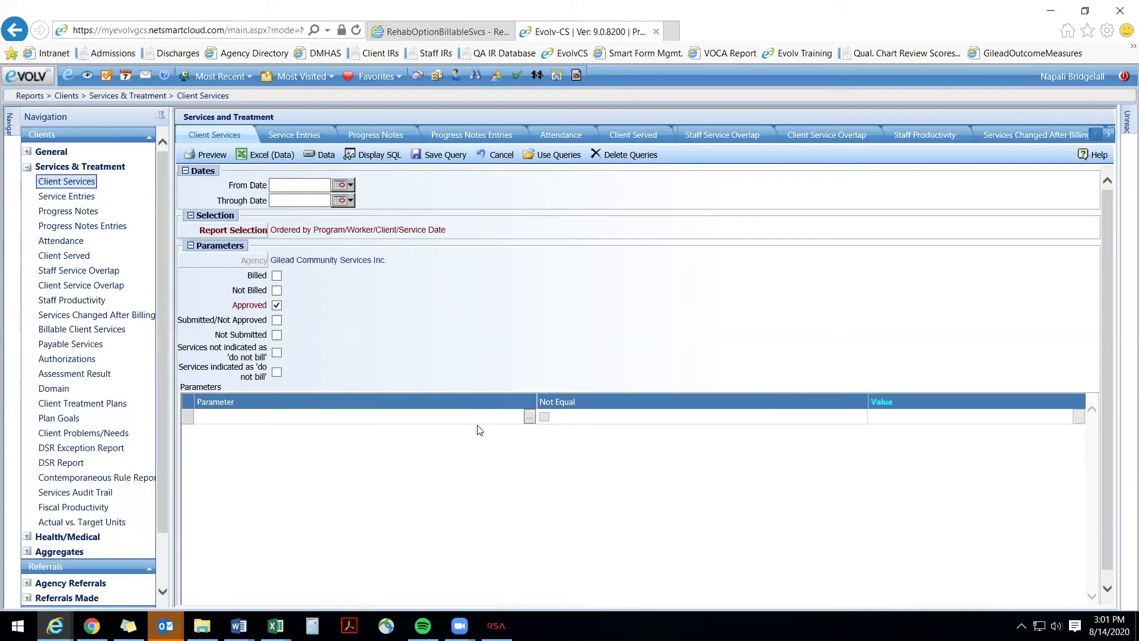
Step: Add a Client parameter and set its value to the flagged test client, searching last names for "zzz"
{"action": "left_click", "coordinate": [529, 419]}
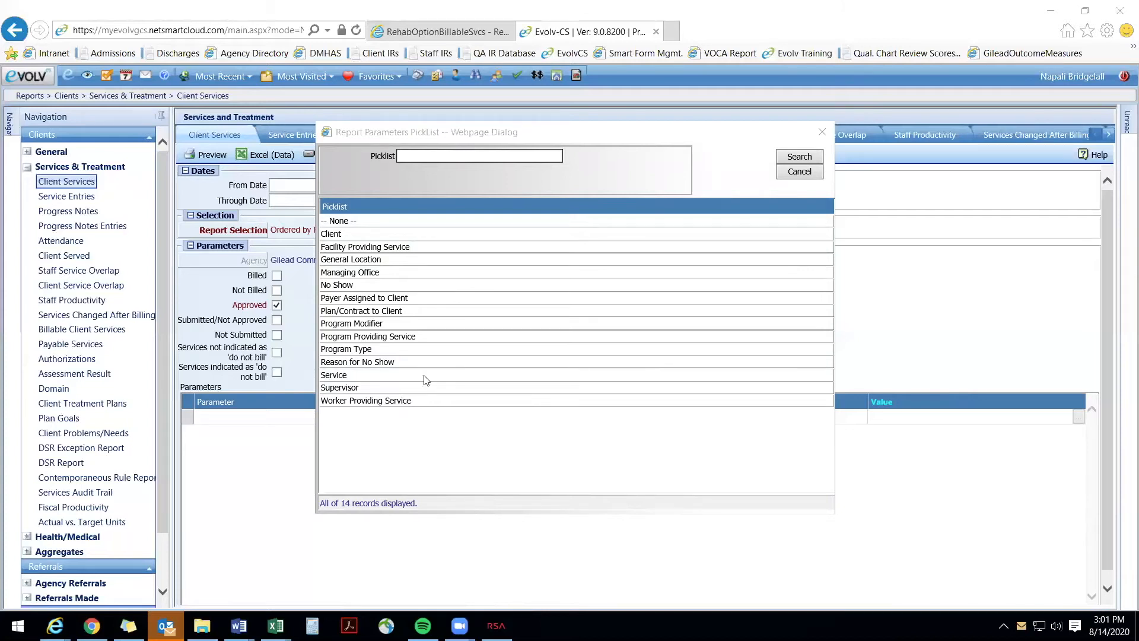
{"action": "left_click", "coordinate": [339, 235]}
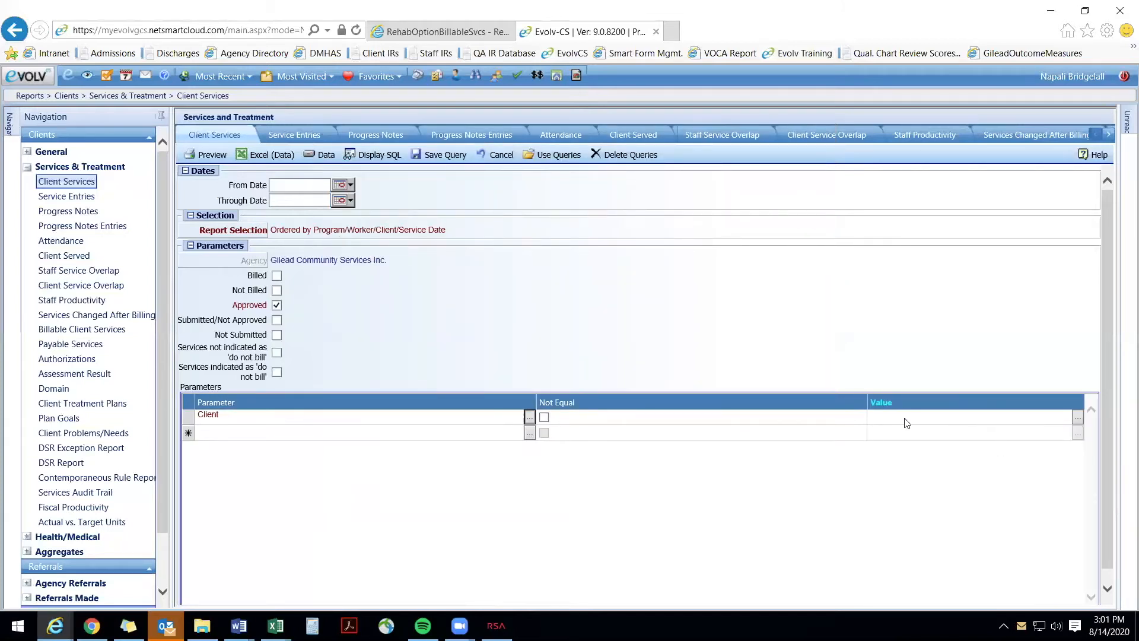
{"action": "left_click", "coordinate": [1078, 418]}
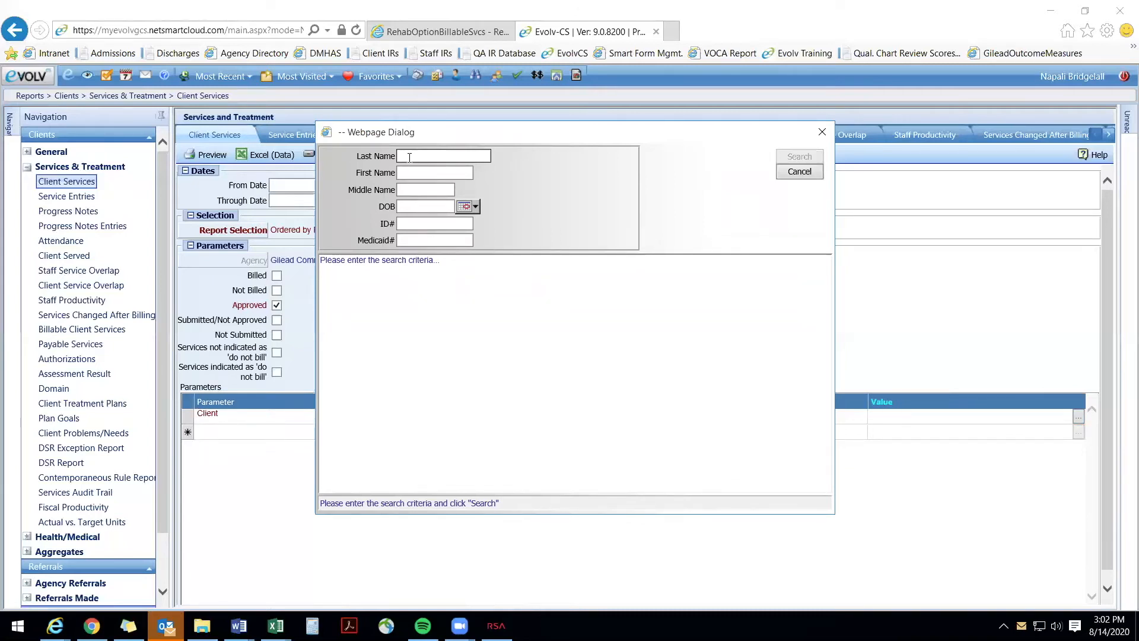
{"action": "type", "text": "zzz"}
{"action": "key", "text": "Return"}
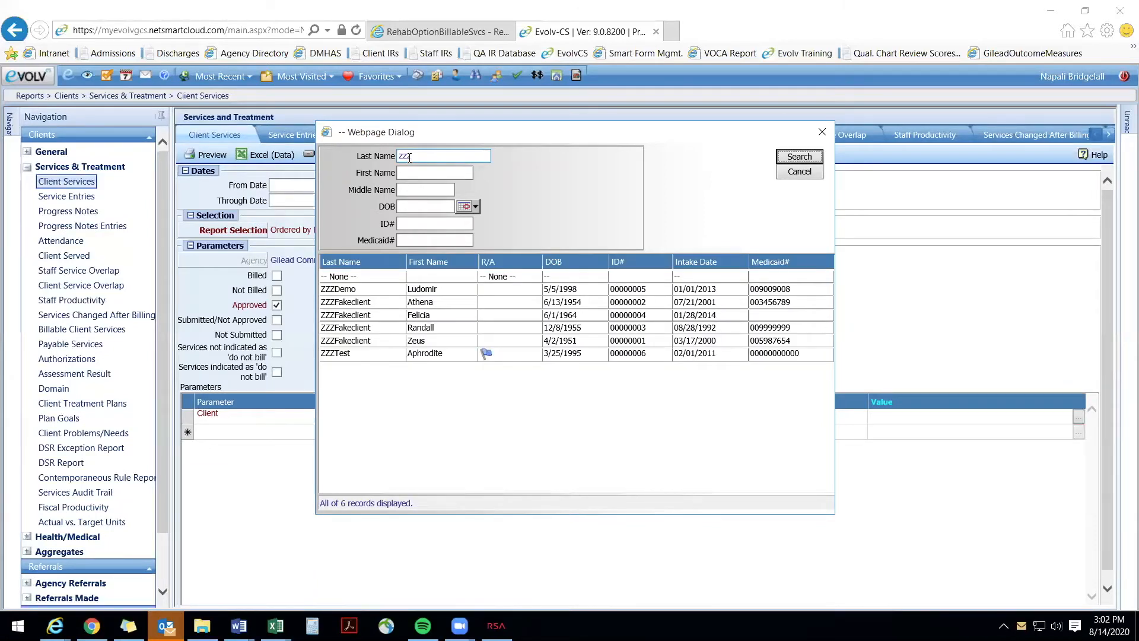
{"action": "left_click", "coordinate": [425, 353]}
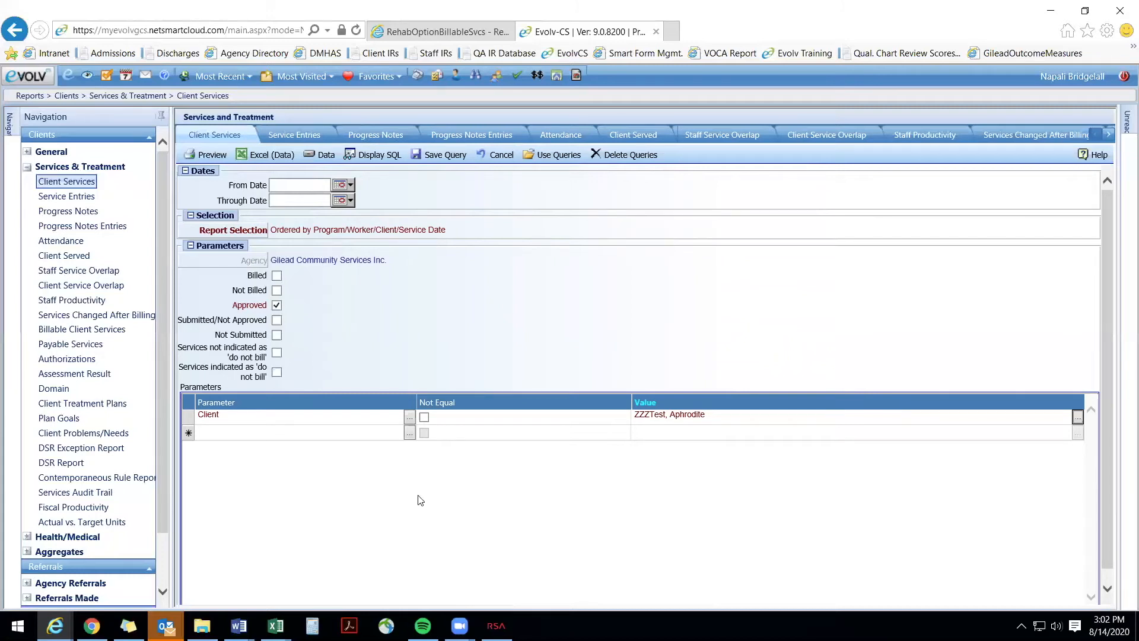
Step: Add a Facility Providing Service parameter with the value GAP, searching facilities by that name
{"action": "left_click", "coordinate": [409, 434]}
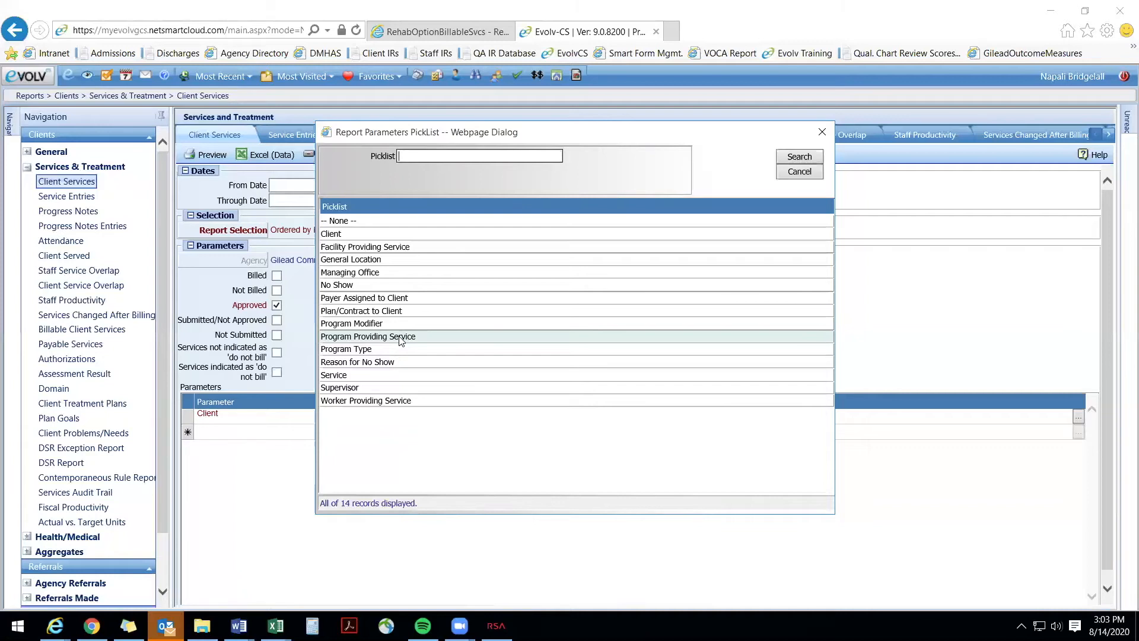
{"action": "left_click", "coordinate": [354, 246]}
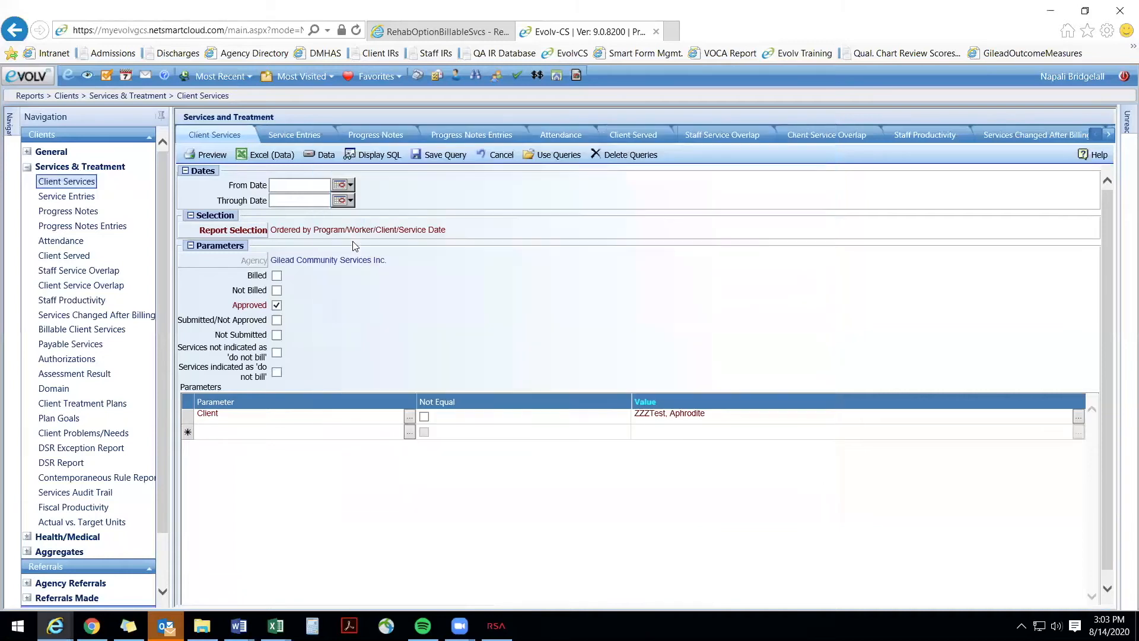
{"action": "left_click", "coordinate": [1077, 433]}
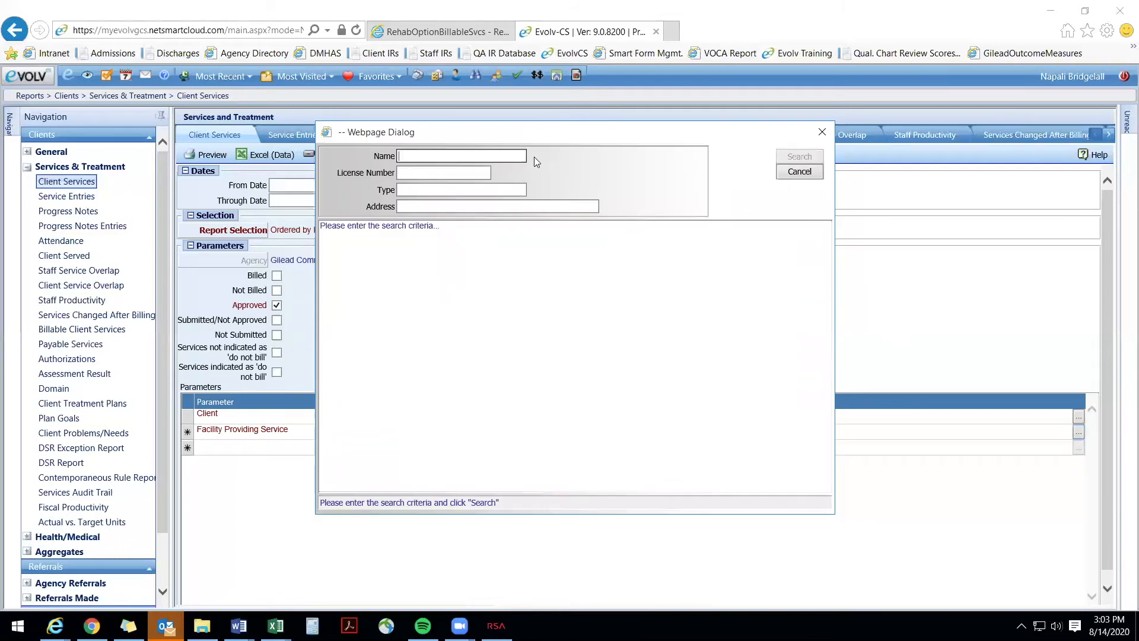
{"action": "type", "text": "gap"}
{"action": "key", "text": "Return"}
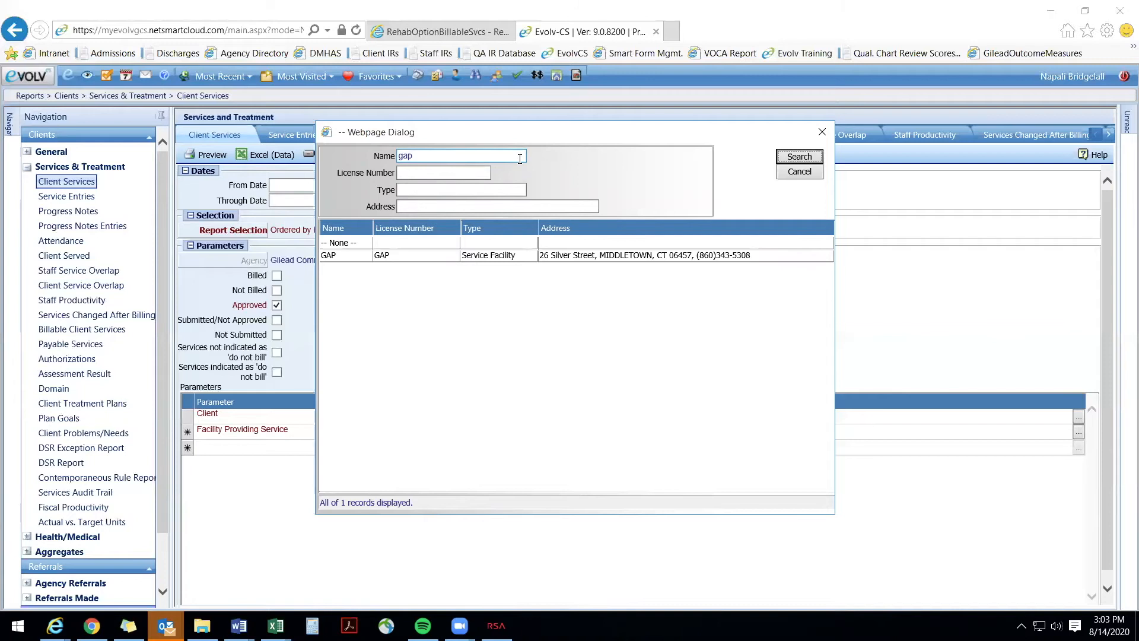
{"action": "double_click", "coordinate": [408, 255]}
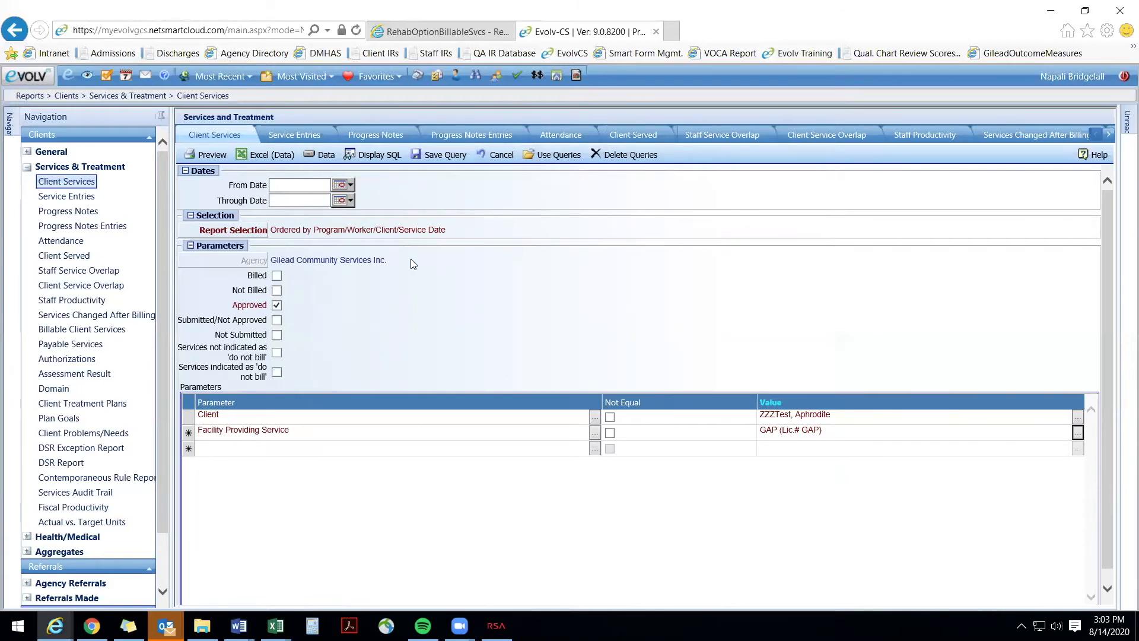
Step: Add a Program Providing Service parameter with the value Supported Apartments
{"action": "left_click", "coordinate": [595, 449]}
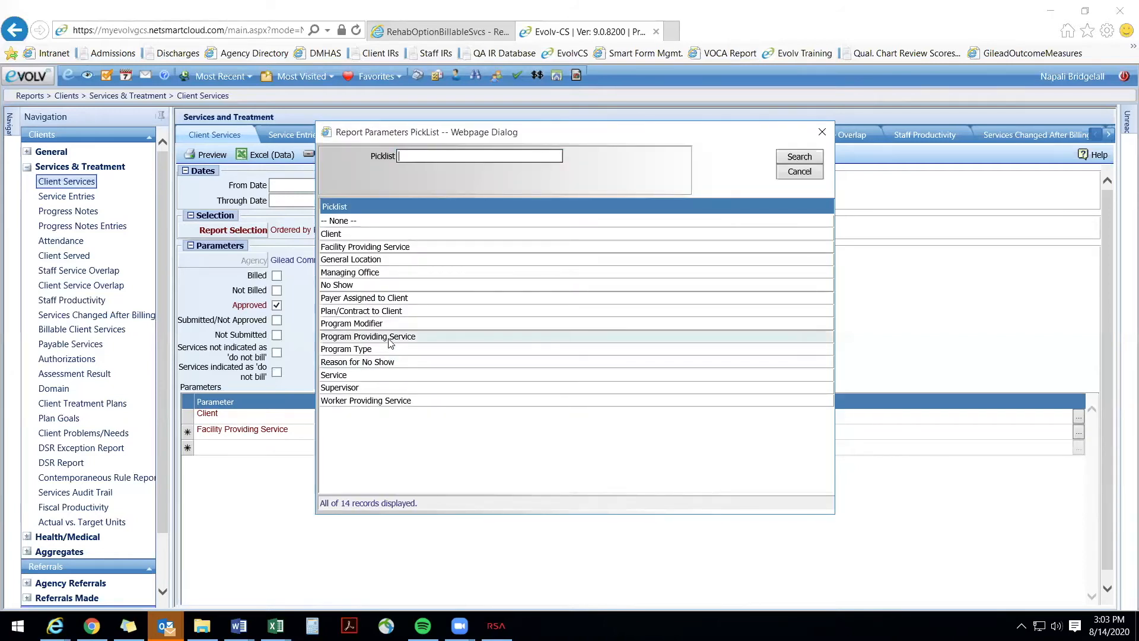
{"action": "left_click", "coordinate": [389, 337]}
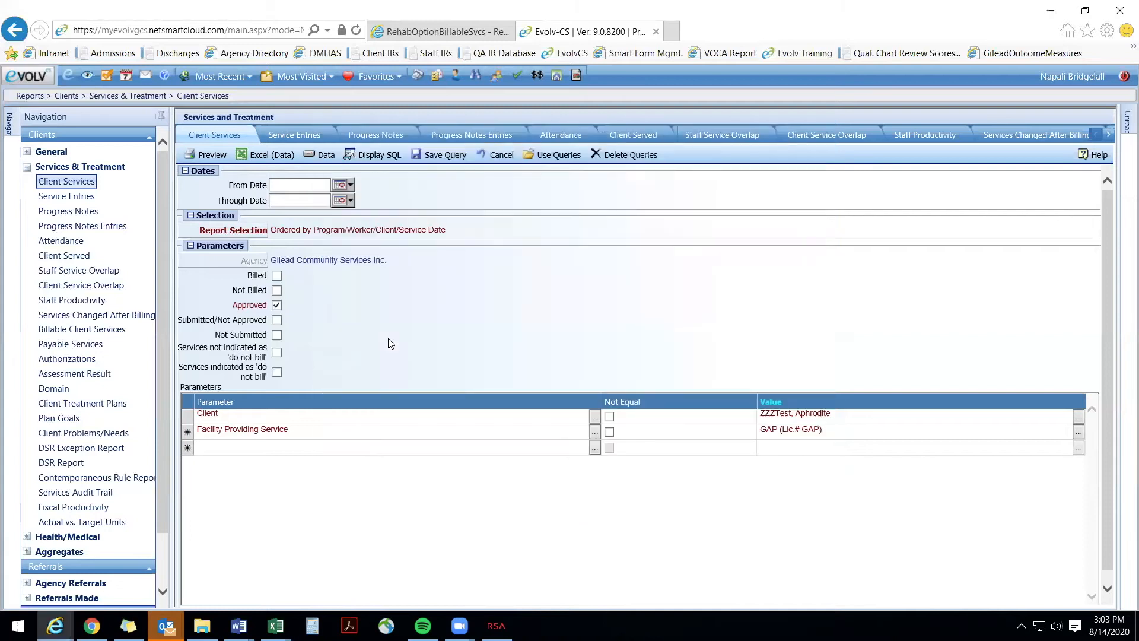
{"action": "left_click", "coordinate": [1077, 450]}
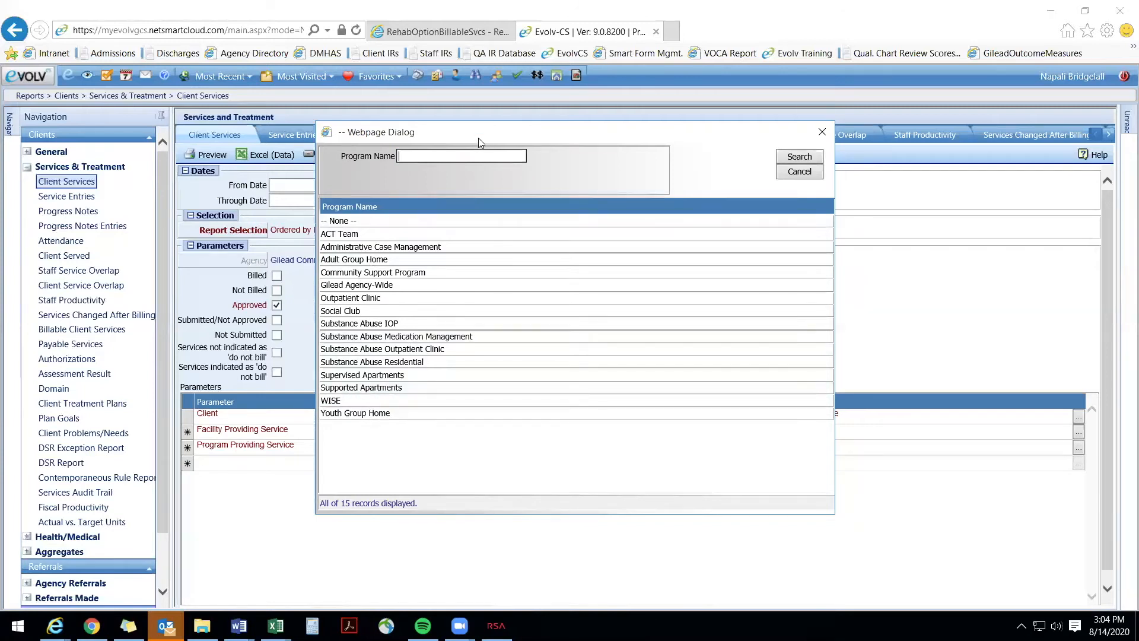
{"action": "left_click_drag", "start_coordinate": [478, 138], "coordinate": [497, 26]}
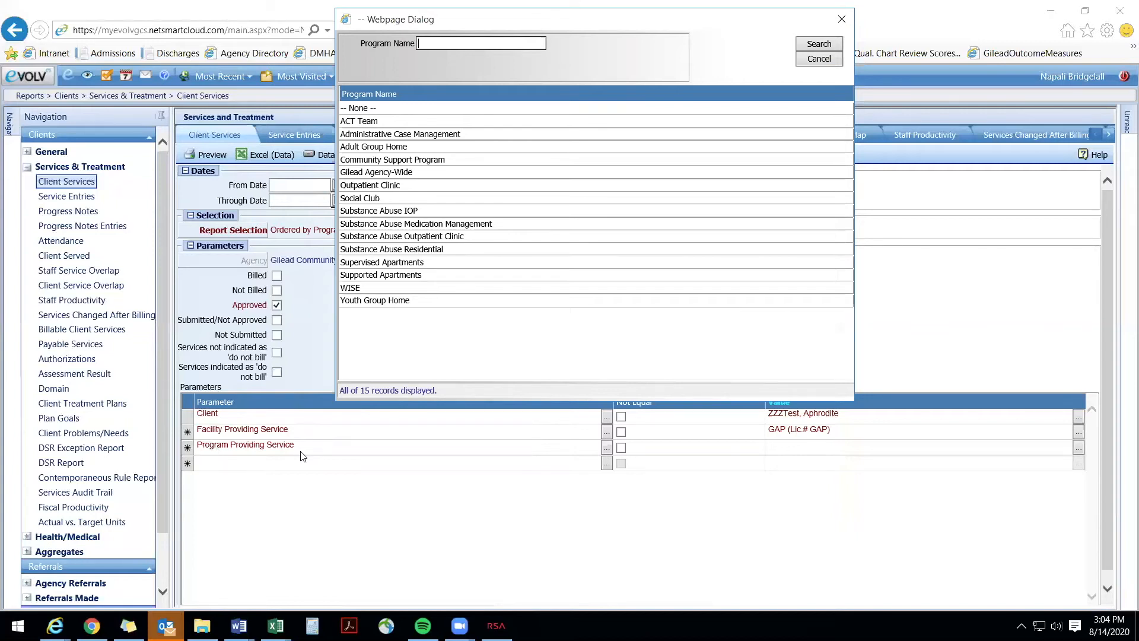
{"action": "left_click", "coordinate": [397, 275]}
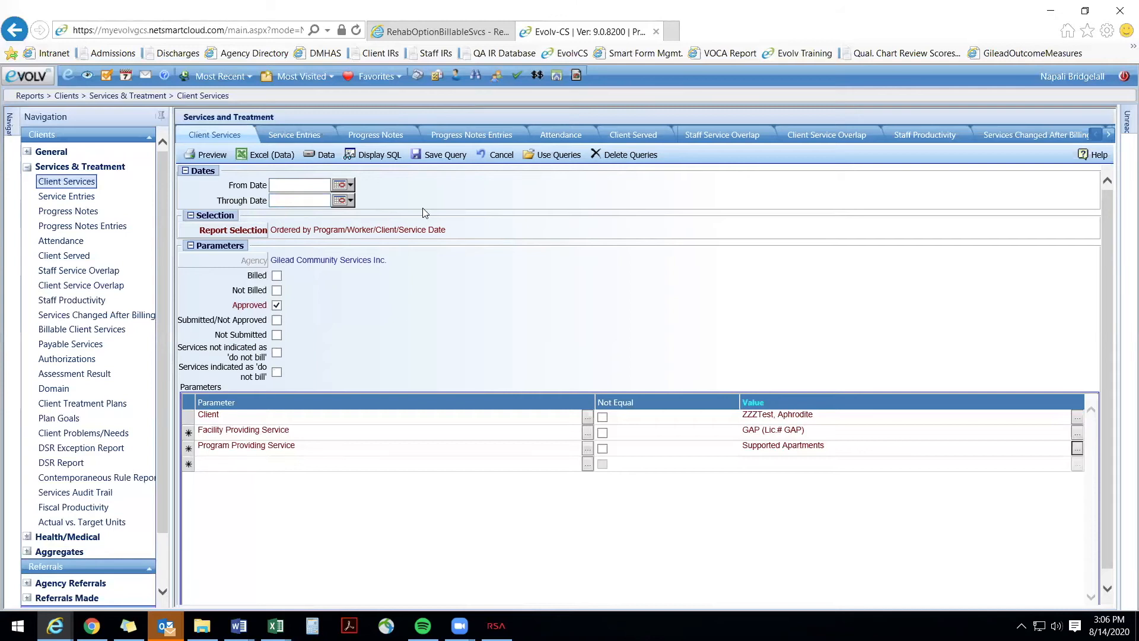
Step: Save the report criteria as a query with the description "Client AZ Services - GAP"
{"action": "left_click", "coordinate": [440, 158]}
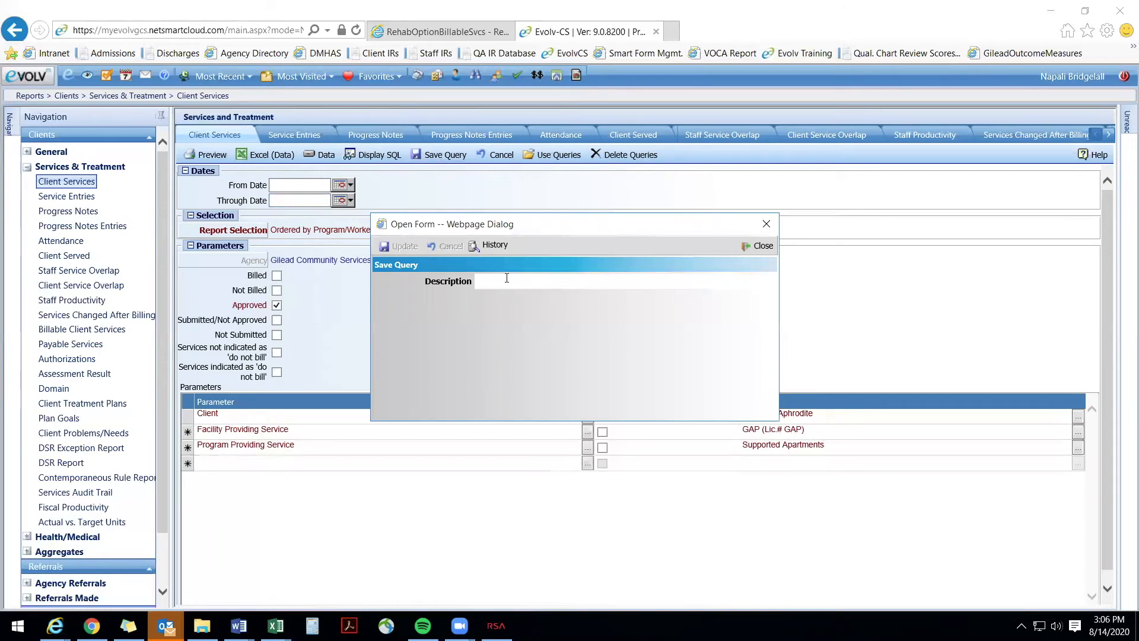
{"action": "left_click", "coordinate": [506, 278]}
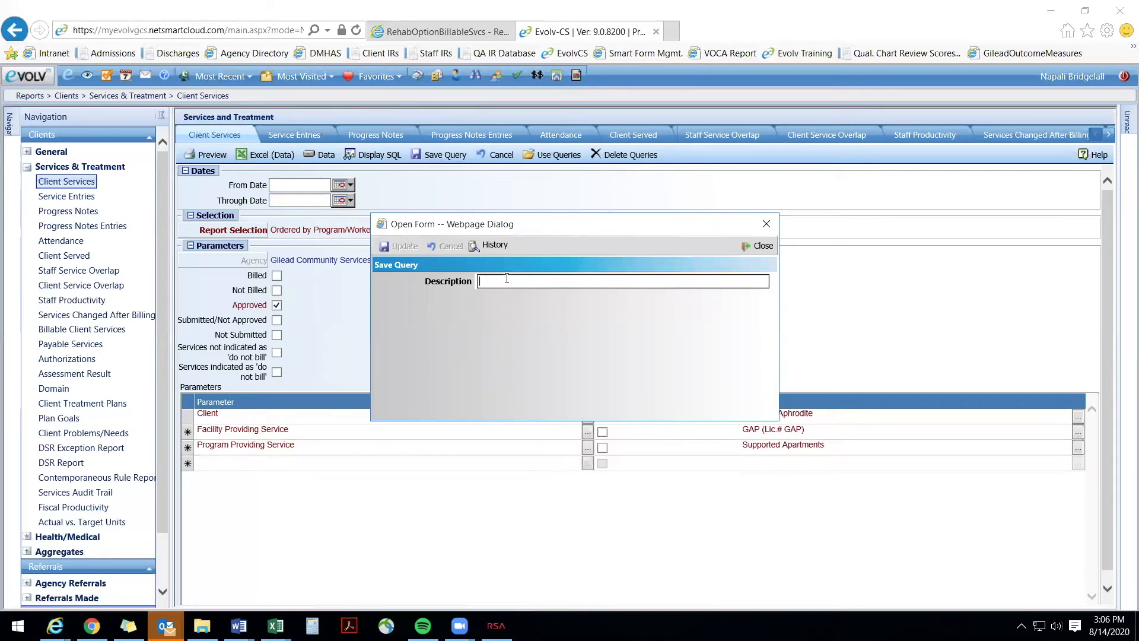
{"action": "type", "text": "Client AZ Services - GAP"}
{"action": "double_click", "coordinate": [510, 283]}
{"action": "type", "text": "AZ"}
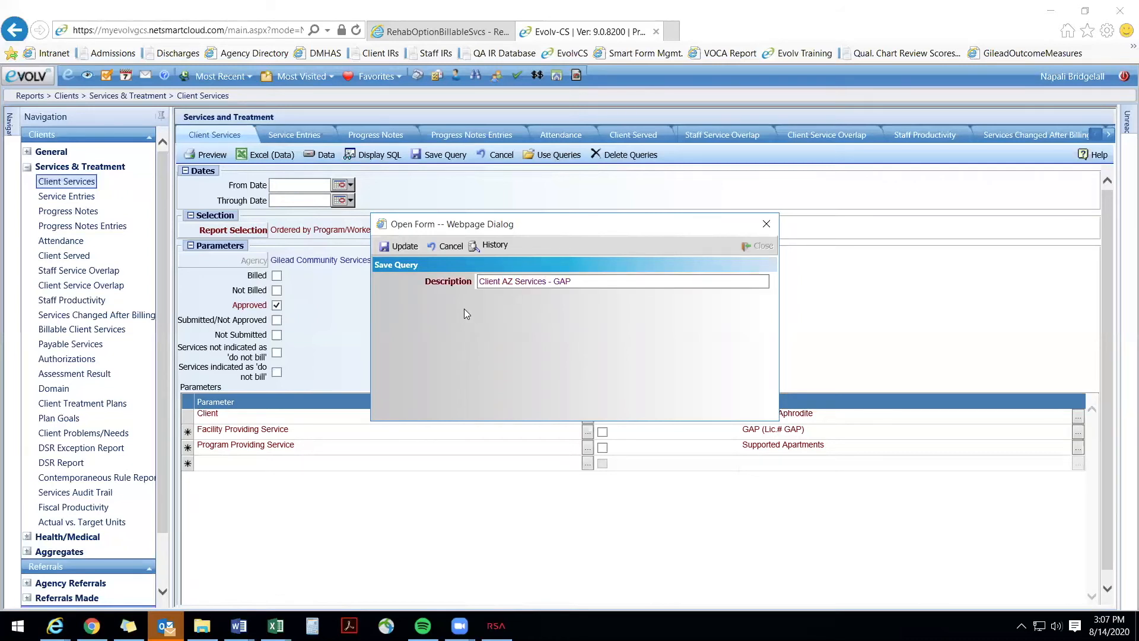
{"action": "left_click", "coordinate": [403, 246]}
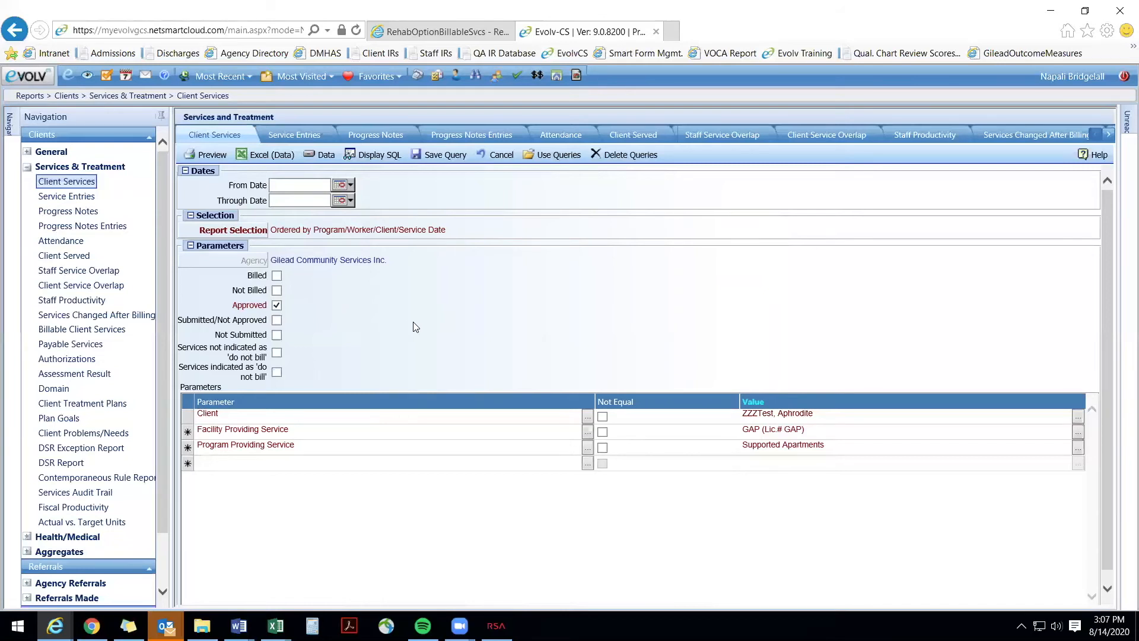
Step: Clear the current report criteria and load the saved query "Client AZ Services - GAP"
{"action": "left_click", "coordinate": [499, 155]}
{"action": "left_click", "coordinate": [555, 390]}
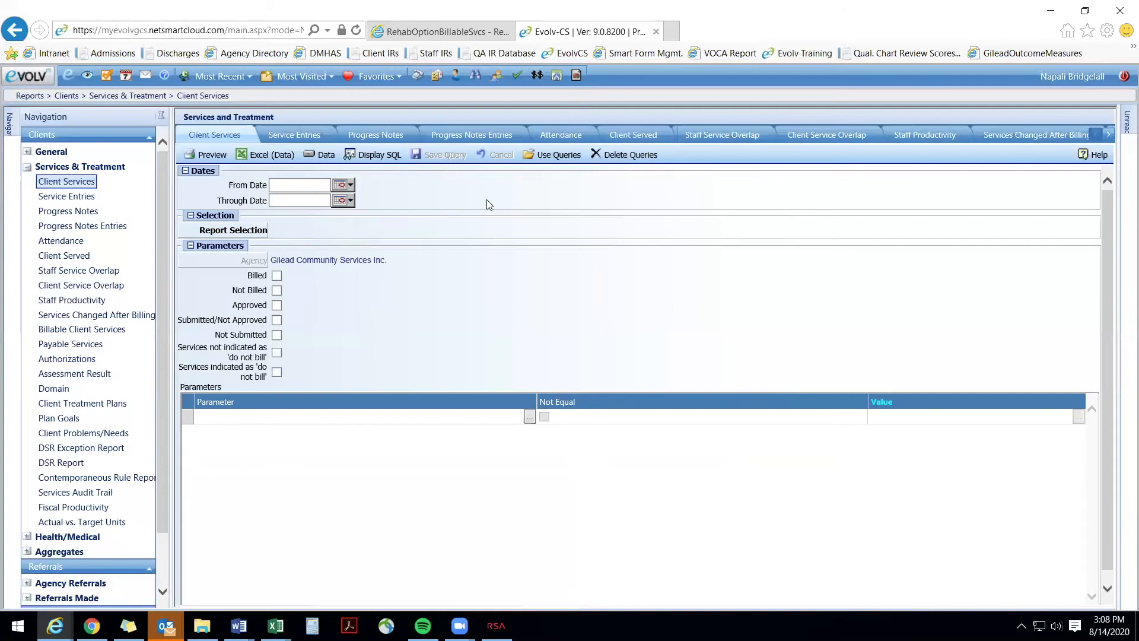
{"action": "left_click", "coordinate": [544, 156]}
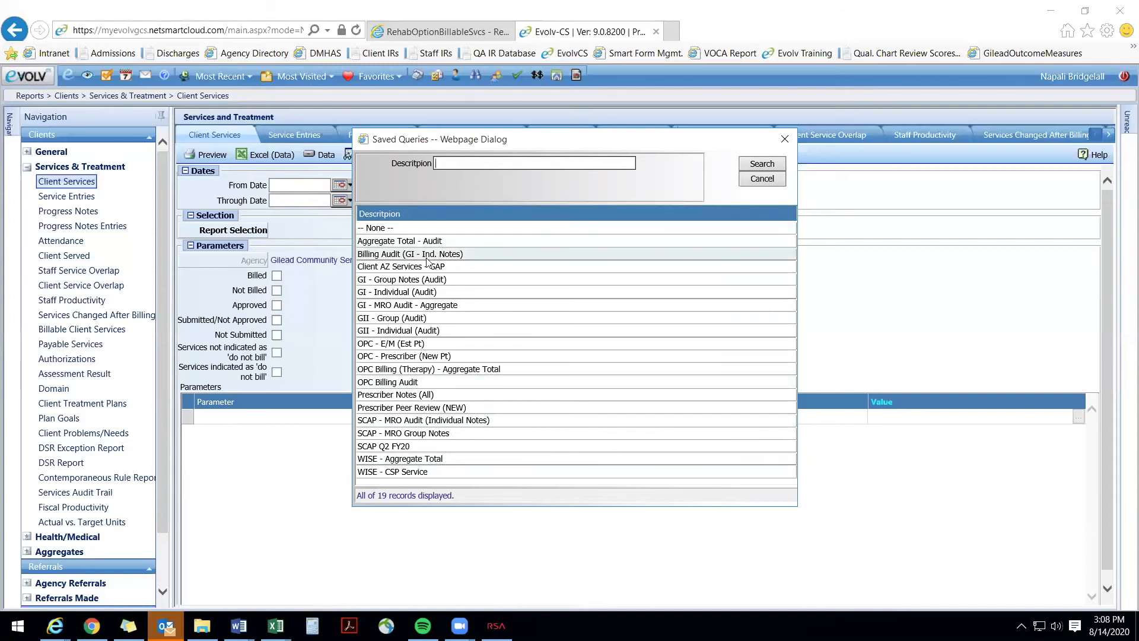
{"action": "left_click", "coordinate": [456, 268]}
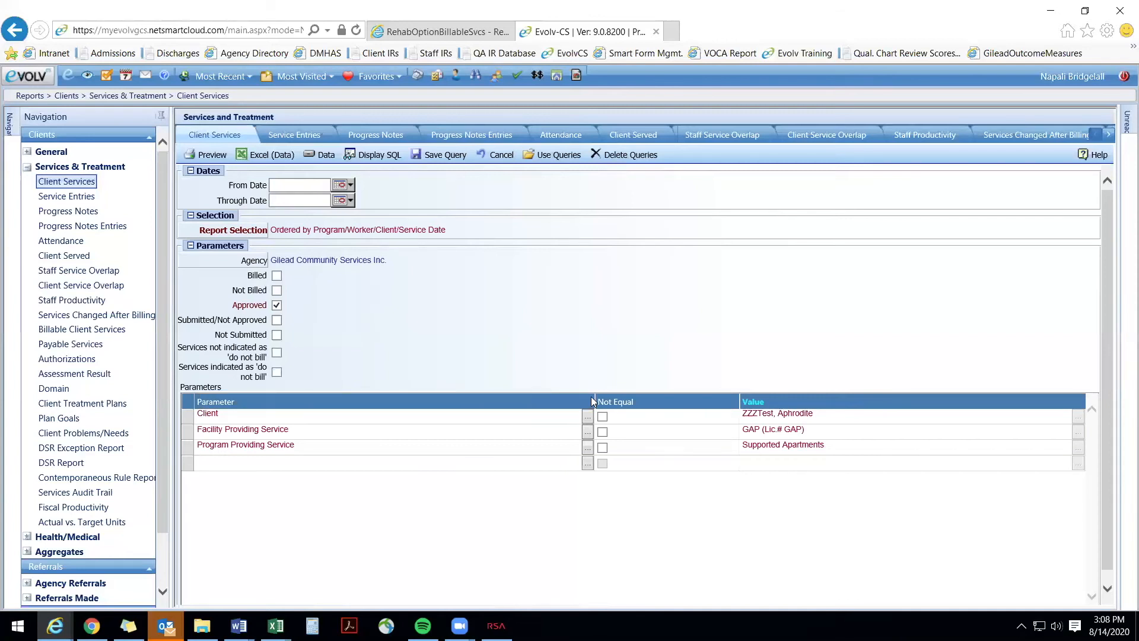
Step: Set the report period from 07/01/2020 through 07/31/2020 and preview the Client Services report
{"action": "left_click", "coordinate": [292, 185]}
{"action": "type", "text": "7/01/2020"}
{"action": "key", "text": "Tab"}
{"action": "type", "text": "7/31/20"}
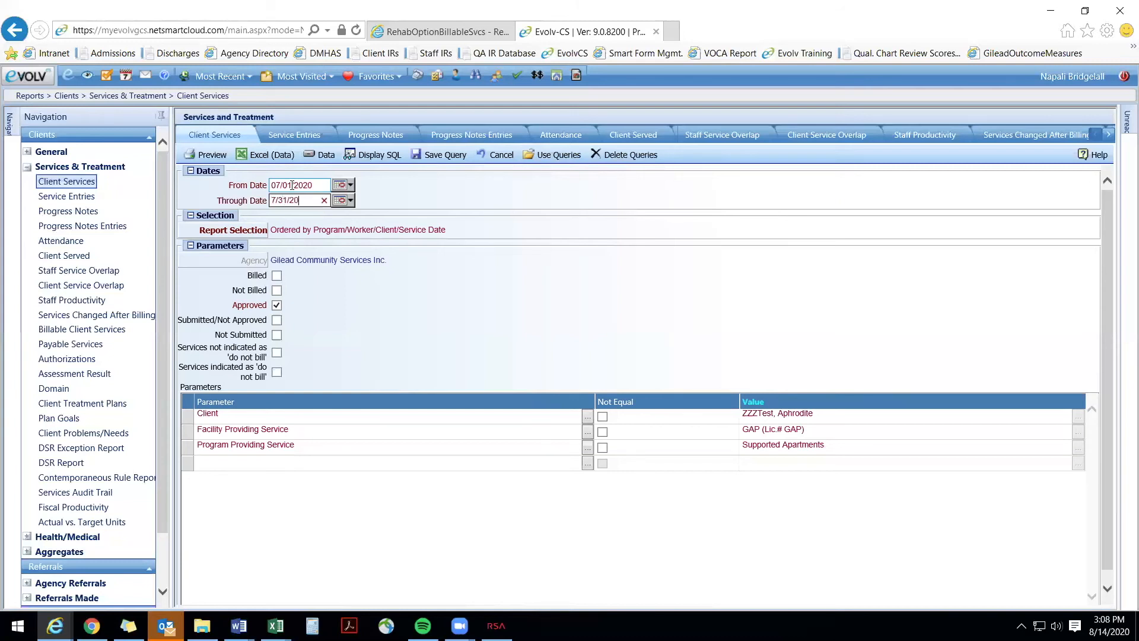
{"action": "left_click", "coordinate": [349, 202]}
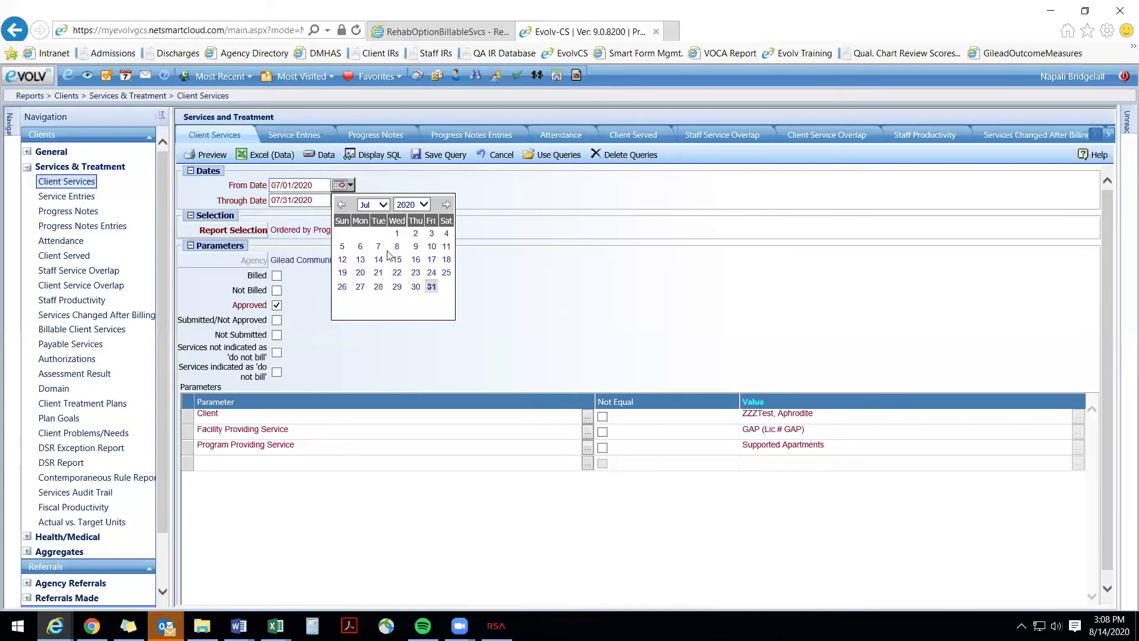
{"action": "left_click", "coordinate": [529, 216]}
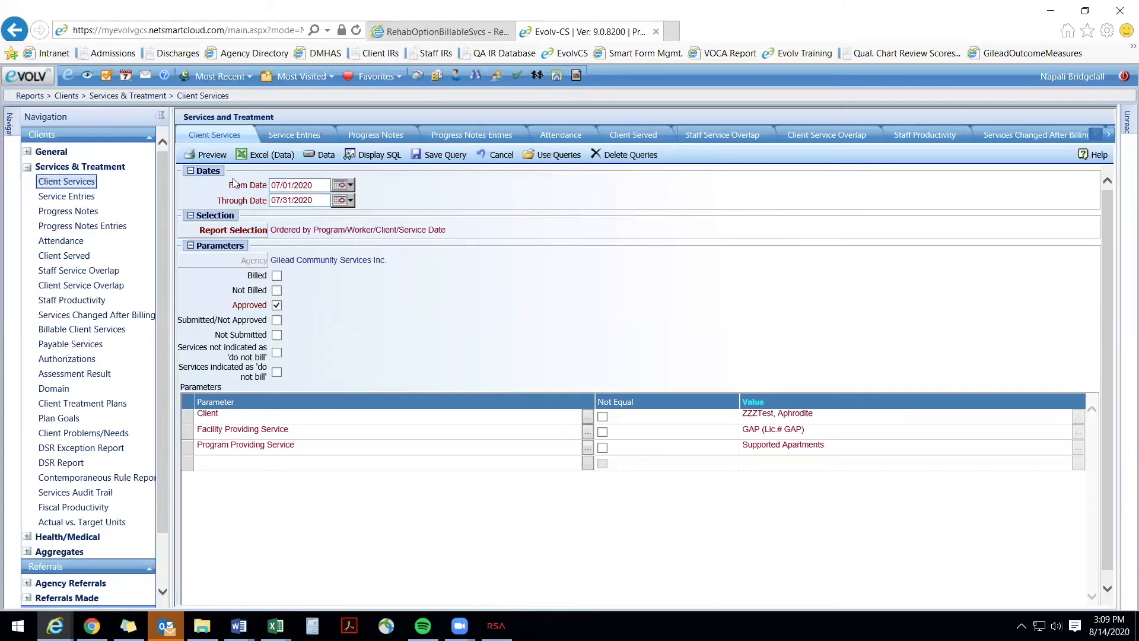
{"action": "left_click", "coordinate": [214, 155]}
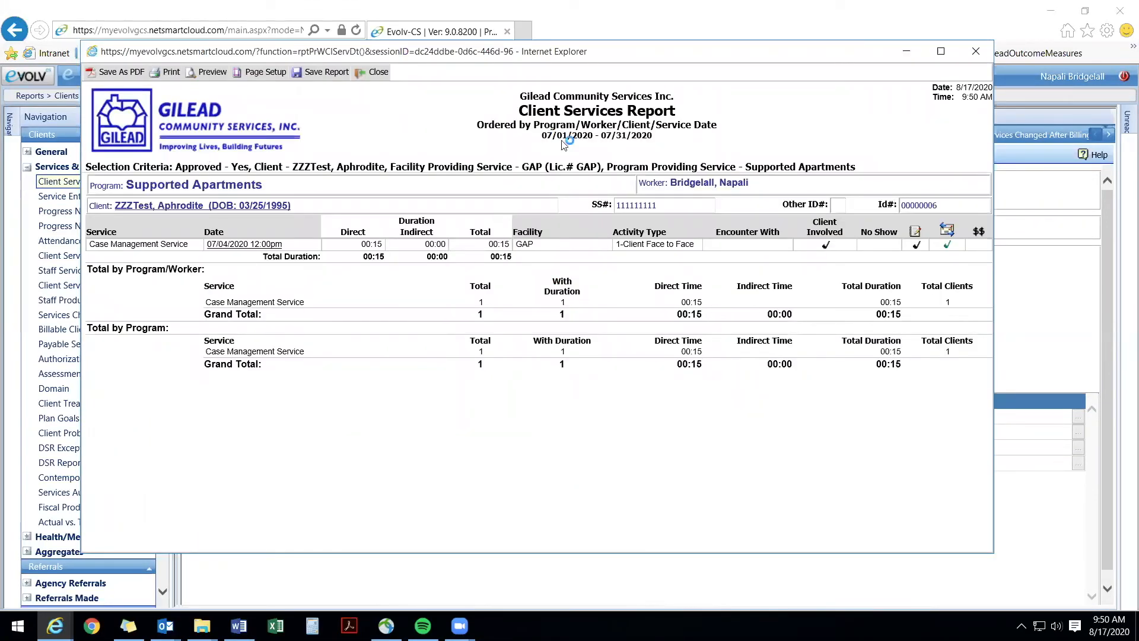
Step: Examine the previewed report's date range, sort order, service, duration, facility and activity type
{"action": "left_click_drag", "start_coordinate": [542, 136], "coordinate": [656, 138]}
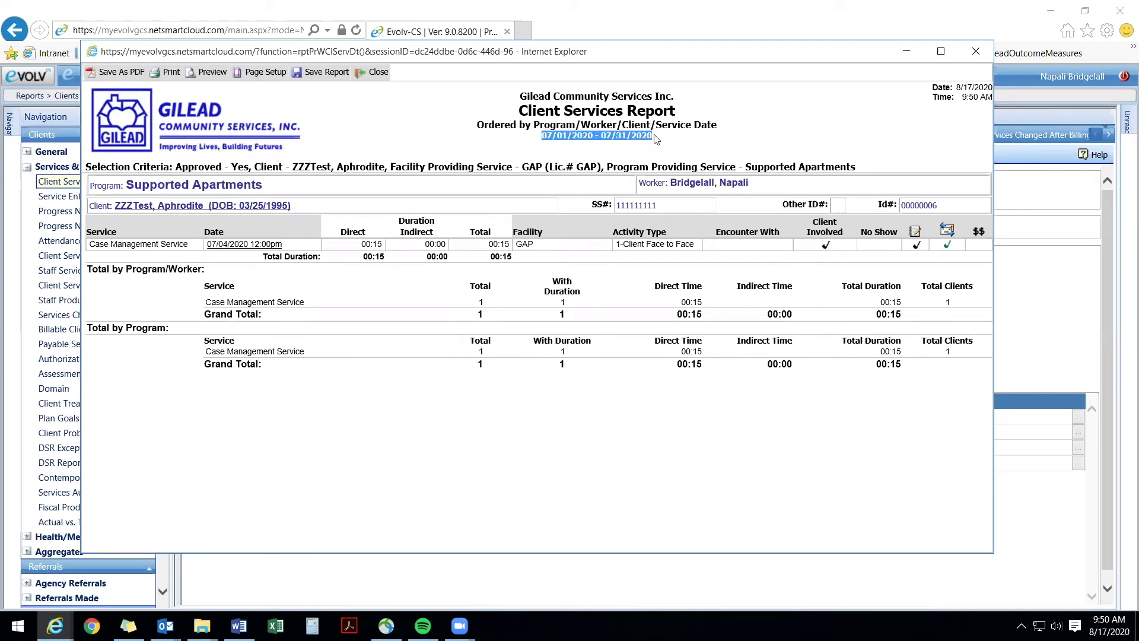
{"action": "left_click", "coordinate": [537, 149]}
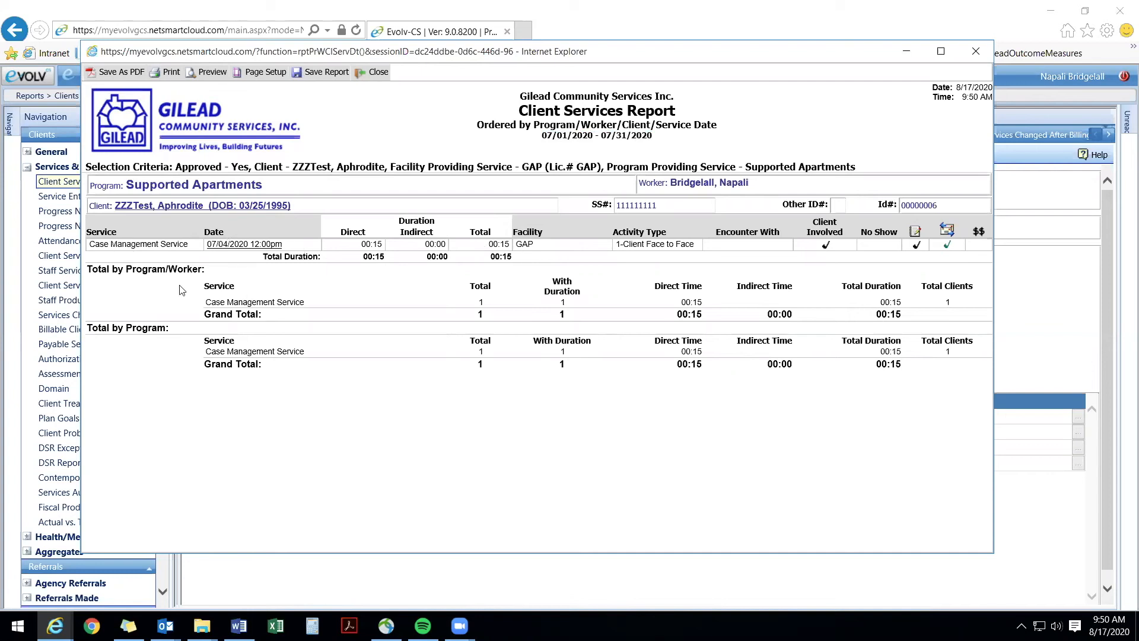
{"action": "left_click_drag", "start_coordinate": [95, 245], "coordinate": [170, 248]}
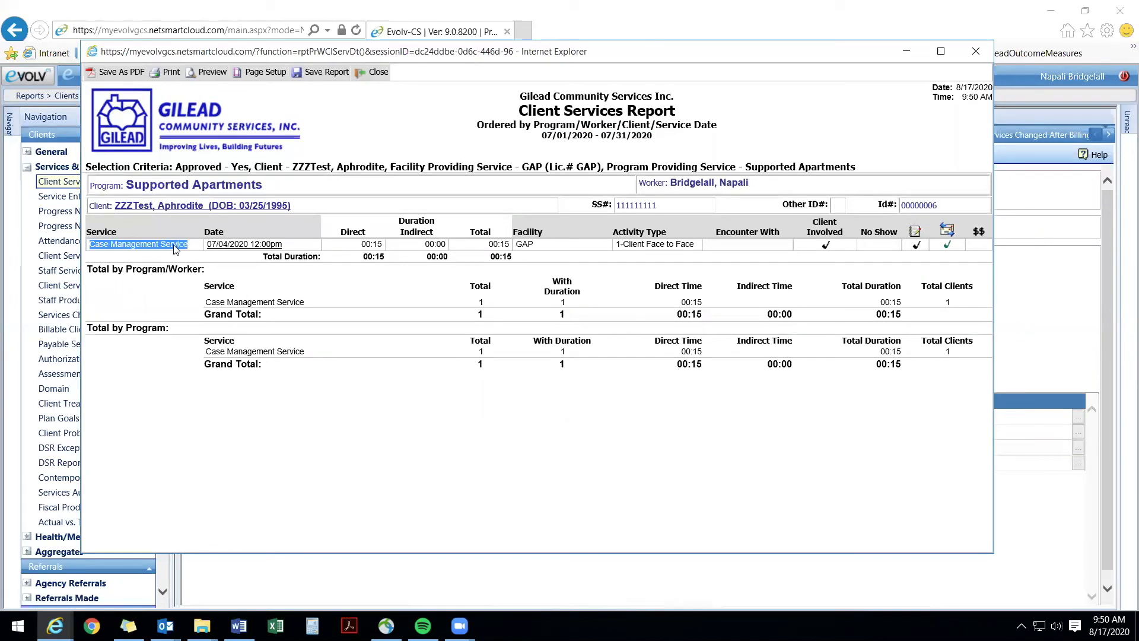
{"action": "left_click", "coordinate": [176, 248]}
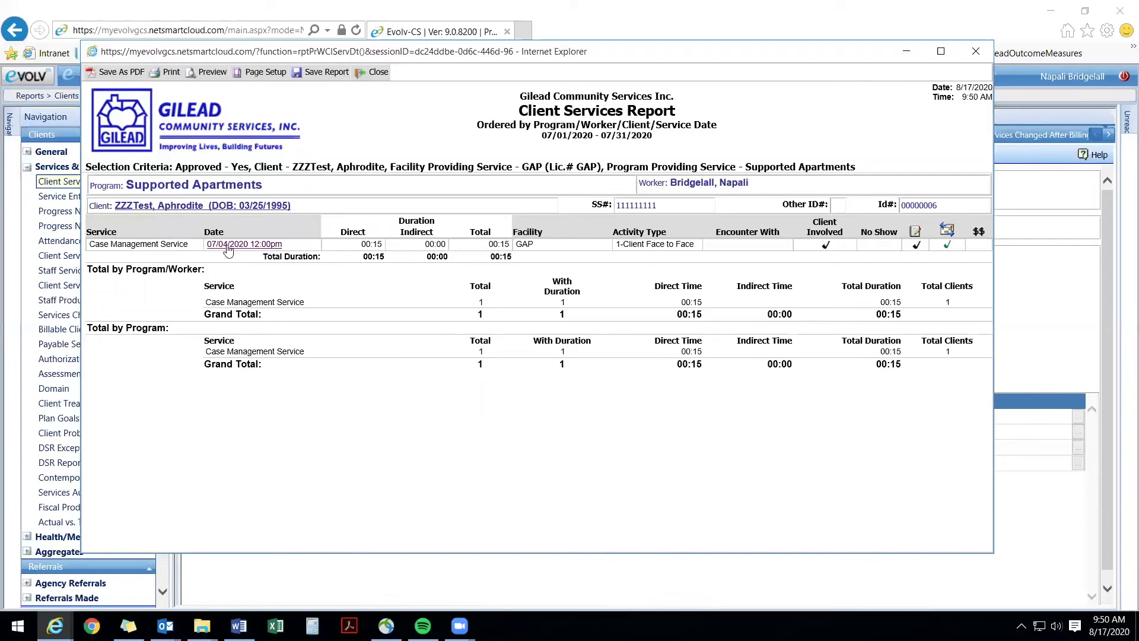
{"action": "double_click", "coordinate": [388, 251]}
{"action": "double_click", "coordinate": [531, 244]}
{"action": "double_click", "coordinate": [624, 245]}
{"action": "left_click_drag", "start_coordinate": [623, 244], "coordinate": [672, 249]}
{"action": "left_click", "coordinate": [662, 249]}
{"action": "left_click_drag", "start_coordinate": [535, 124], "coordinate": [700, 132]}
{"action": "left_click", "coordinate": [459, 271]}
Step: Open the progress note for the 07/04/2020 service, review it through the treatment areas, and close the note and the report
{"action": "left_click", "coordinate": [242, 245]}
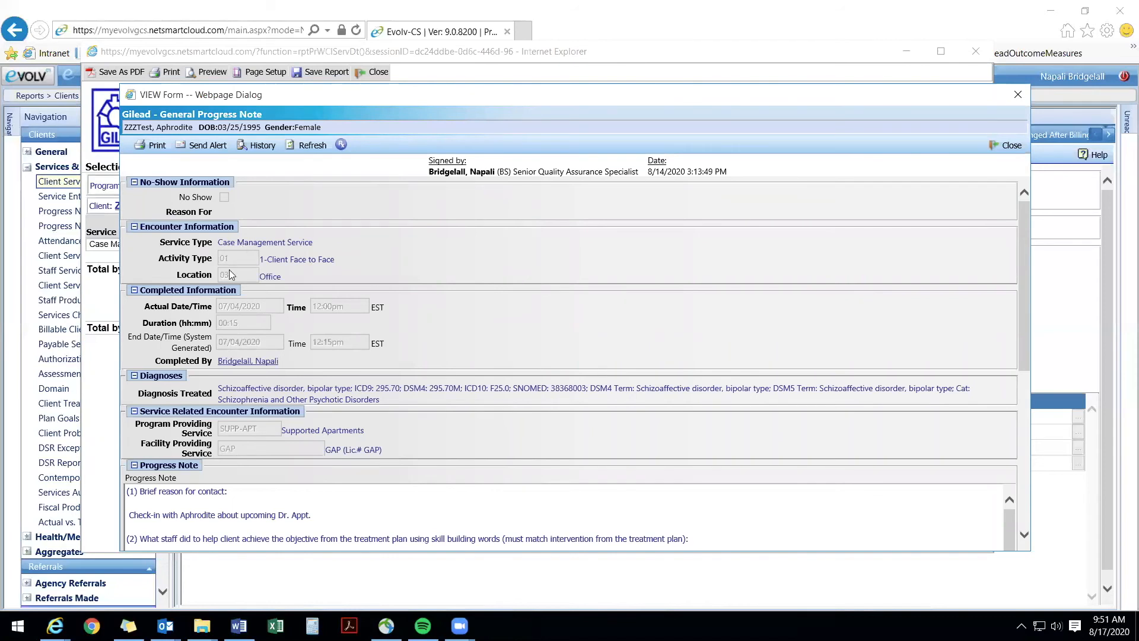
{"action": "scroll", "coordinate": [230, 275], "scroll_direction": "down", "scroll_amount": 1}
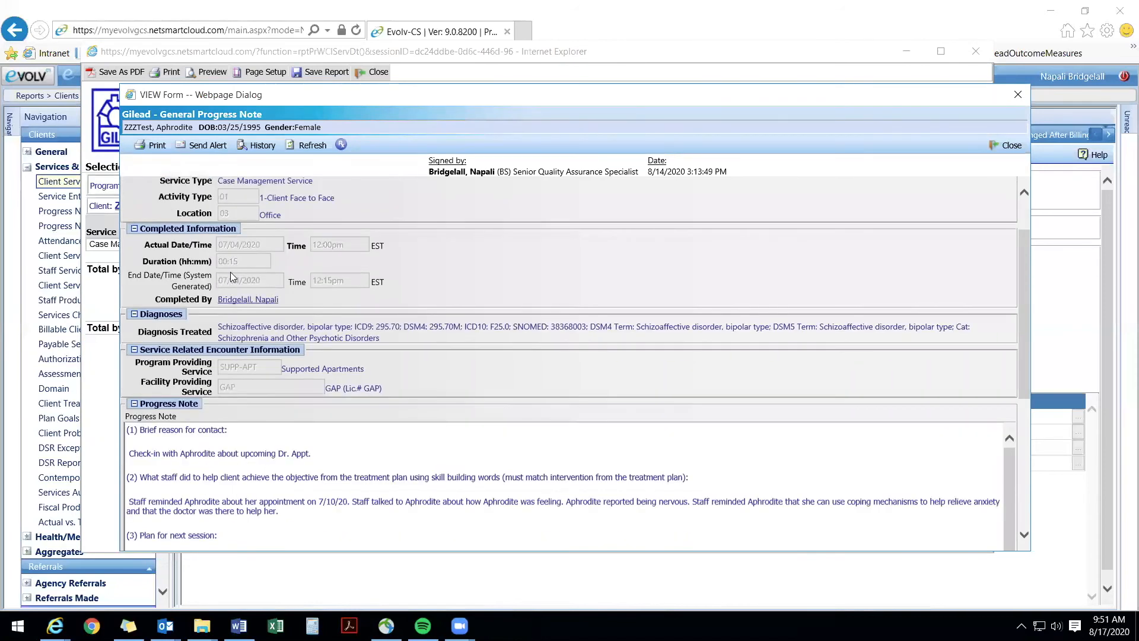
{"action": "scroll", "coordinate": [230, 271], "scroll_direction": "down", "scroll_amount": 3}
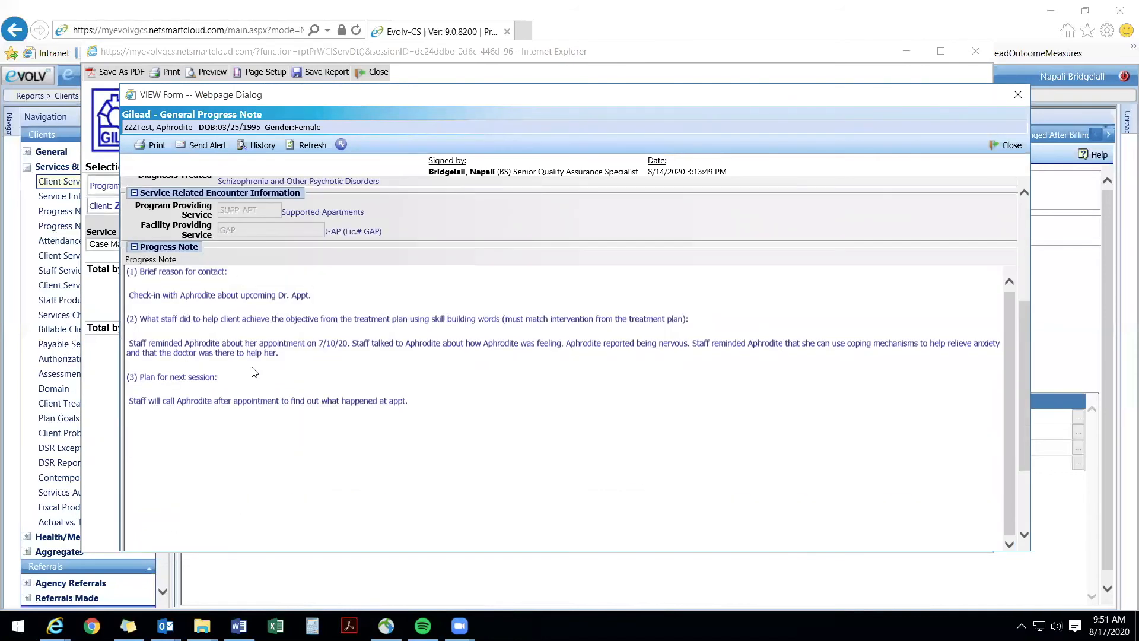
{"action": "scroll", "coordinate": [272, 333], "scroll_direction": "down", "scroll_amount": 2}
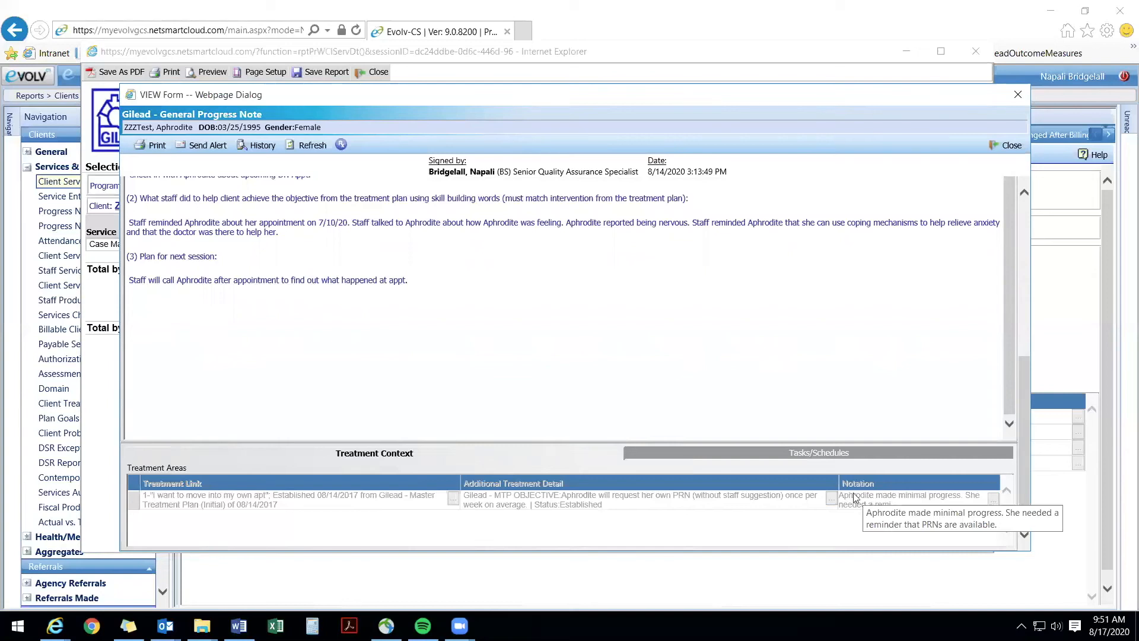
{"action": "scroll", "coordinate": [774, 424], "scroll_direction": "up", "scroll_amount": 10}
{"action": "scroll", "coordinate": [660, 382], "scroll_direction": "up", "scroll_amount": 1}
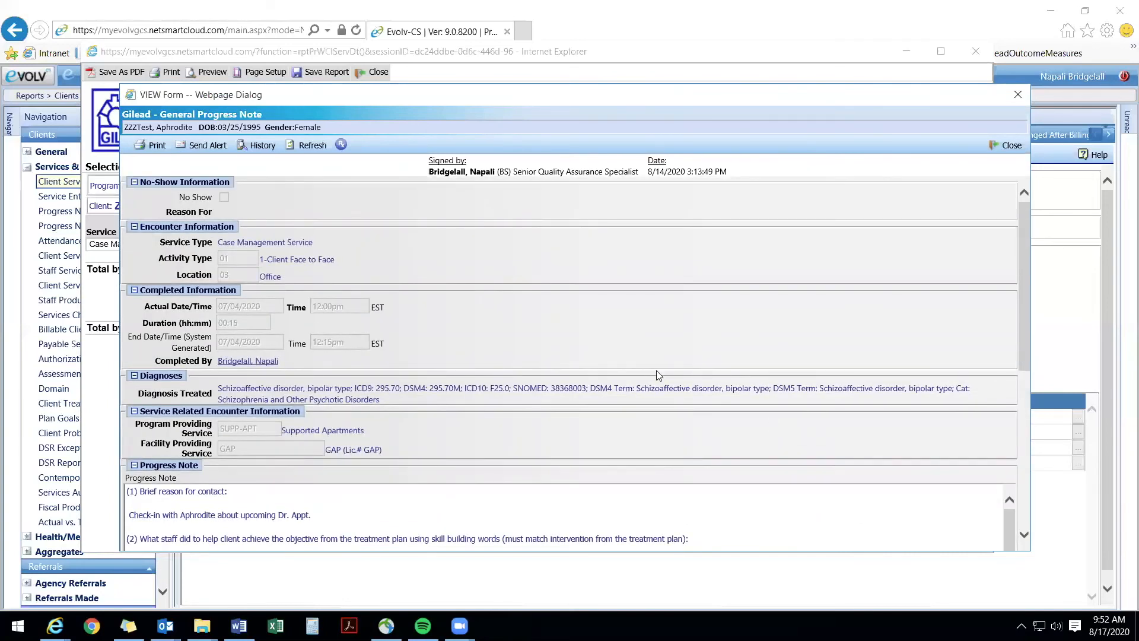
{"action": "scroll", "coordinate": [613, 401], "scroll_direction": "down", "scroll_amount": 5}
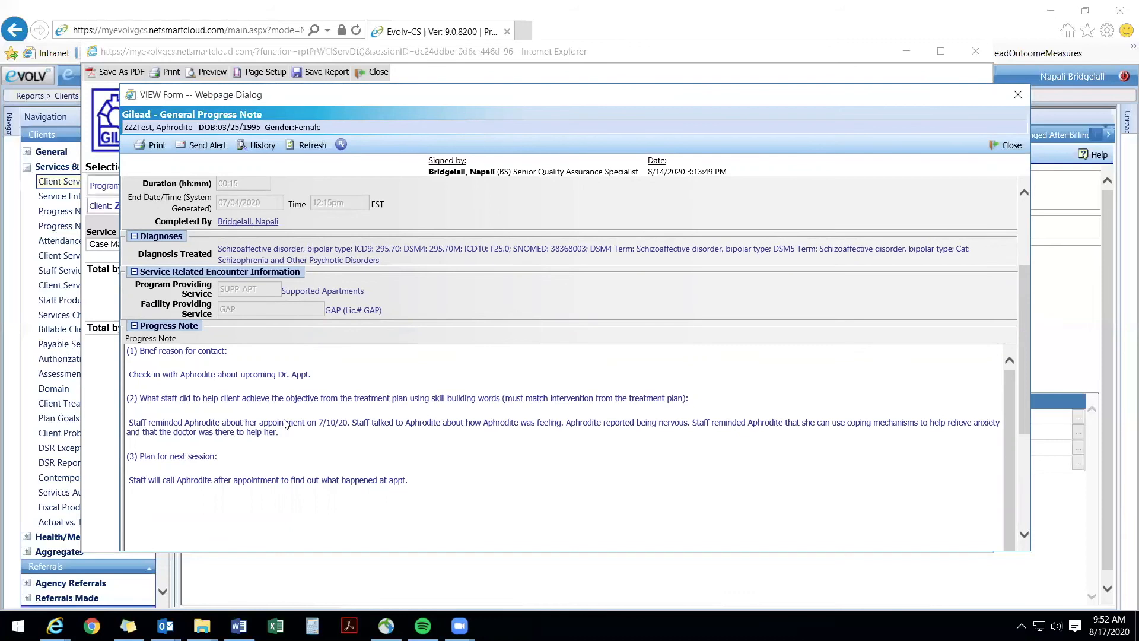
{"action": "scroll", "coordinate": [285, 424], "scroll_direction": "down", "scroll_amount": 2}
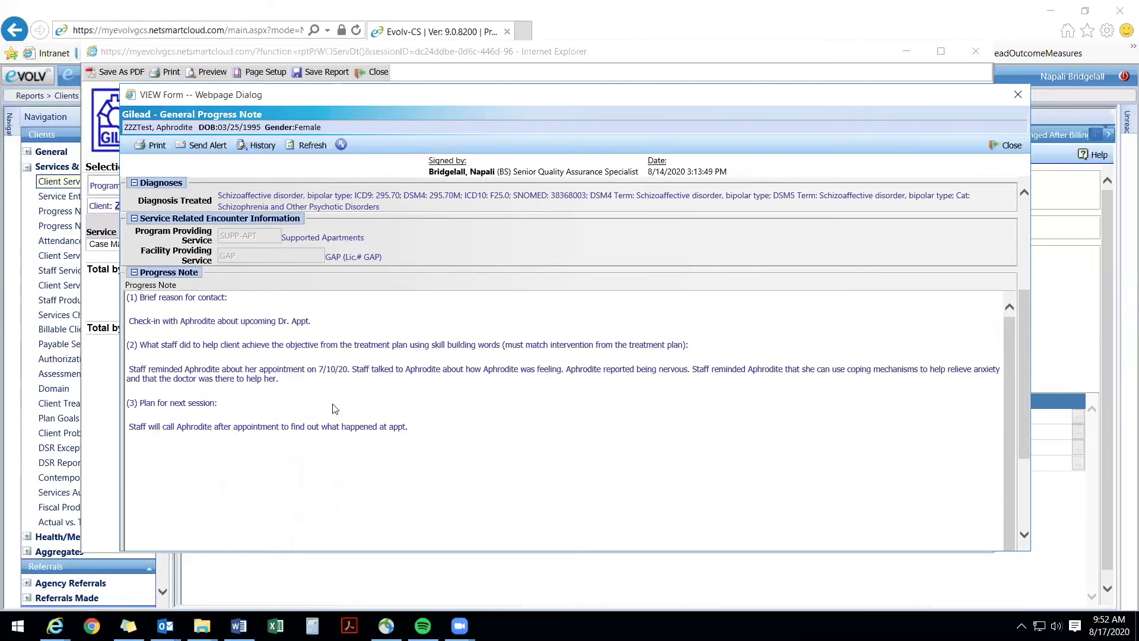
{"action": "scroll", "coordinate": [568, 199], "scroll_direction": "up", "scroll_amount": 5}
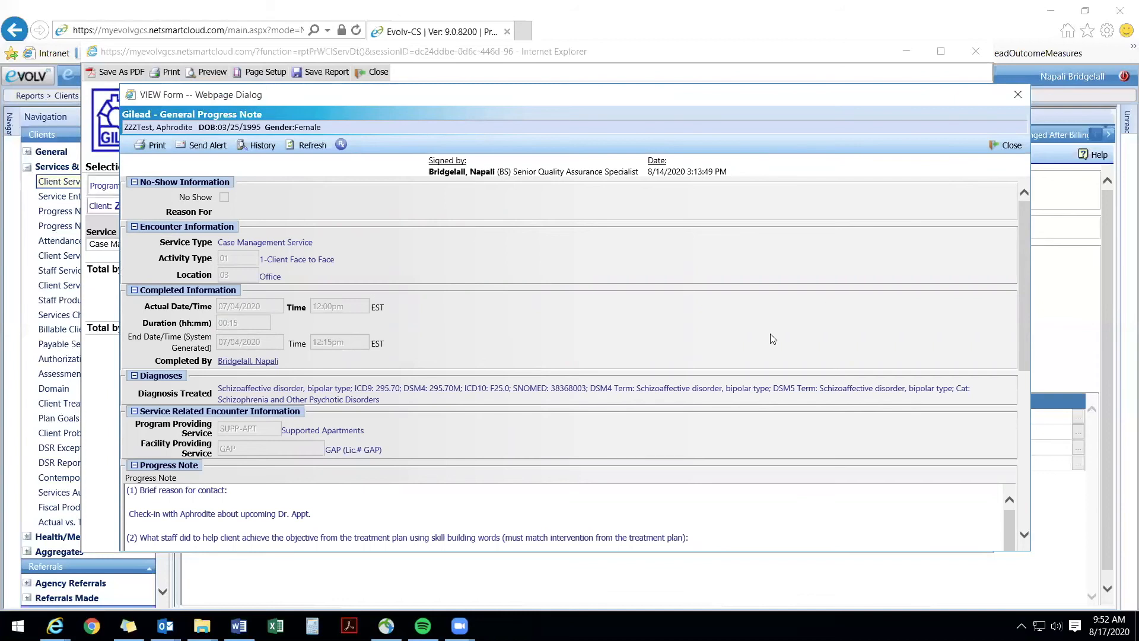
{"action": "scroll", "coordinate": [770, 333], "scroll_direction": "down", "scroll_amount": 6}
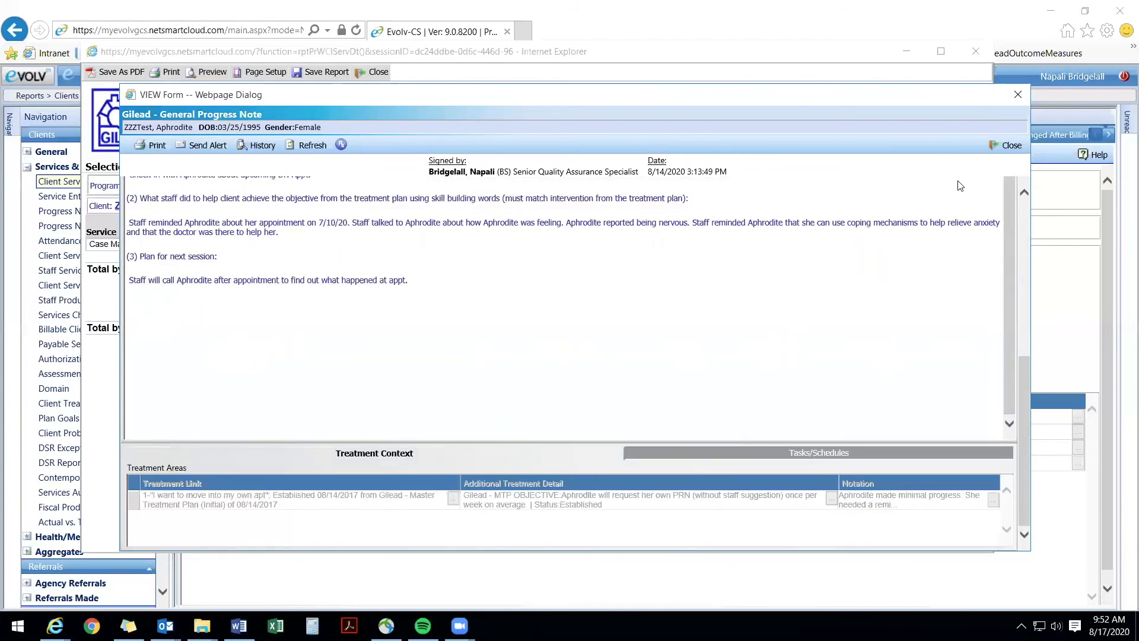
{"action": "left_click", "coordinate": [1005, 146]}
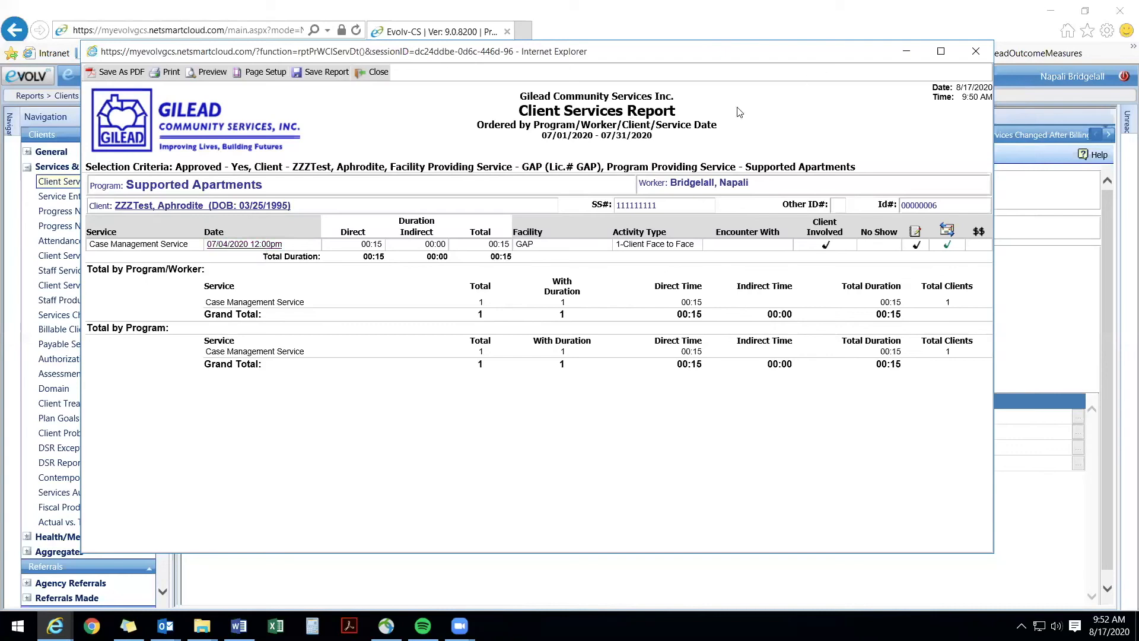
{"action": "left_click", "coordinate": [378, 72]}
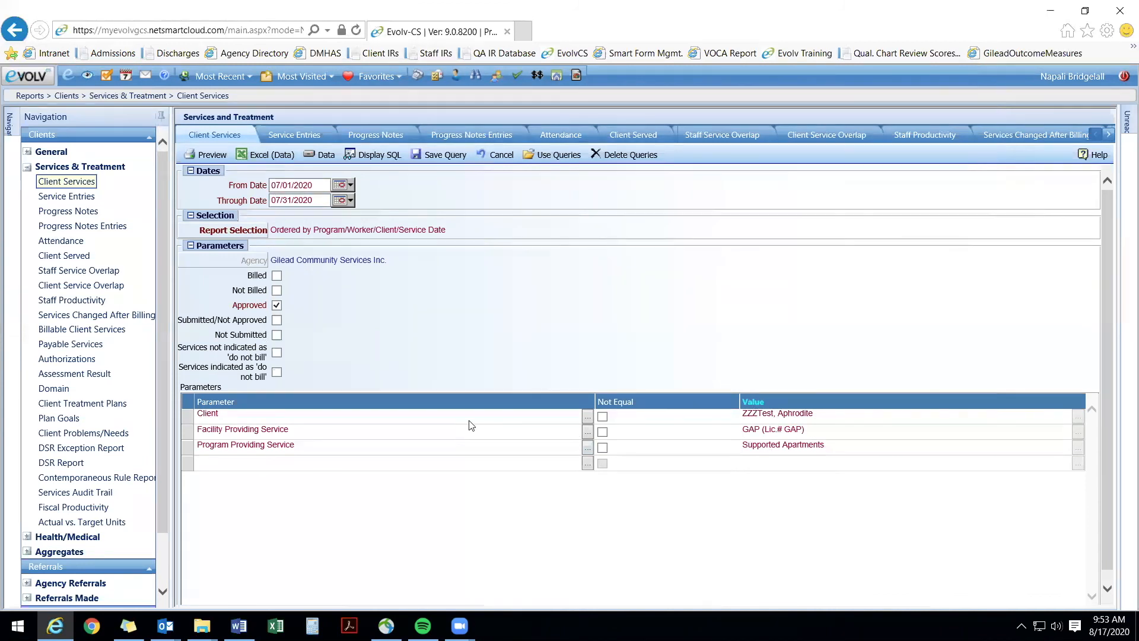
Step: Delete the Client row from the report's parameters
{"action": "left_click", "coordinate": [187, 420]}
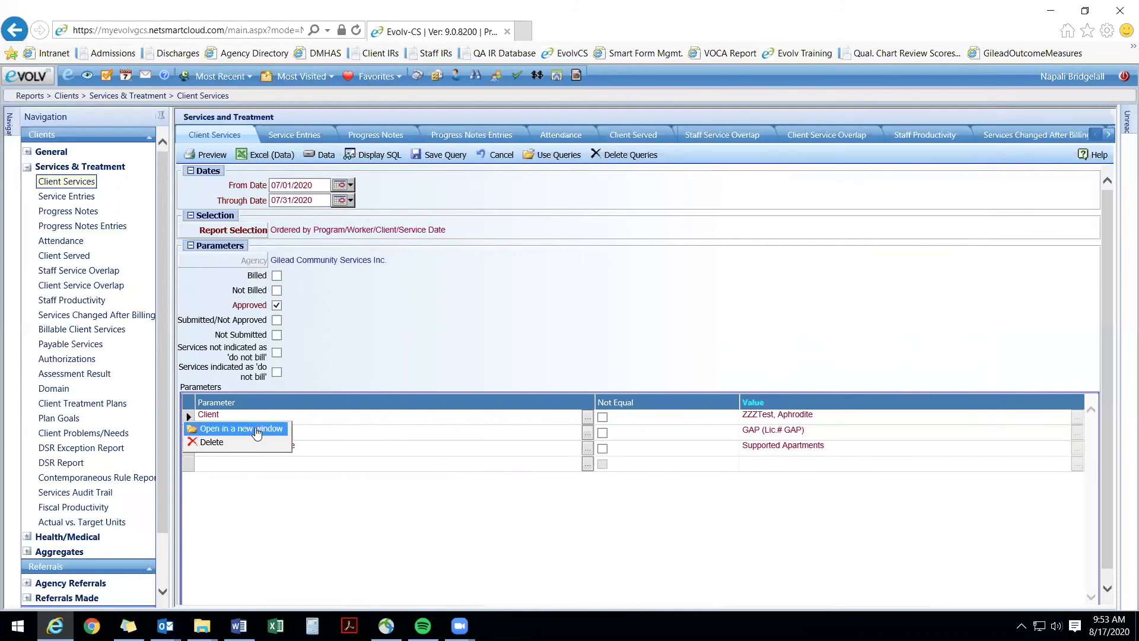
{"action": "left_click", "coordinate": [216, 446]}
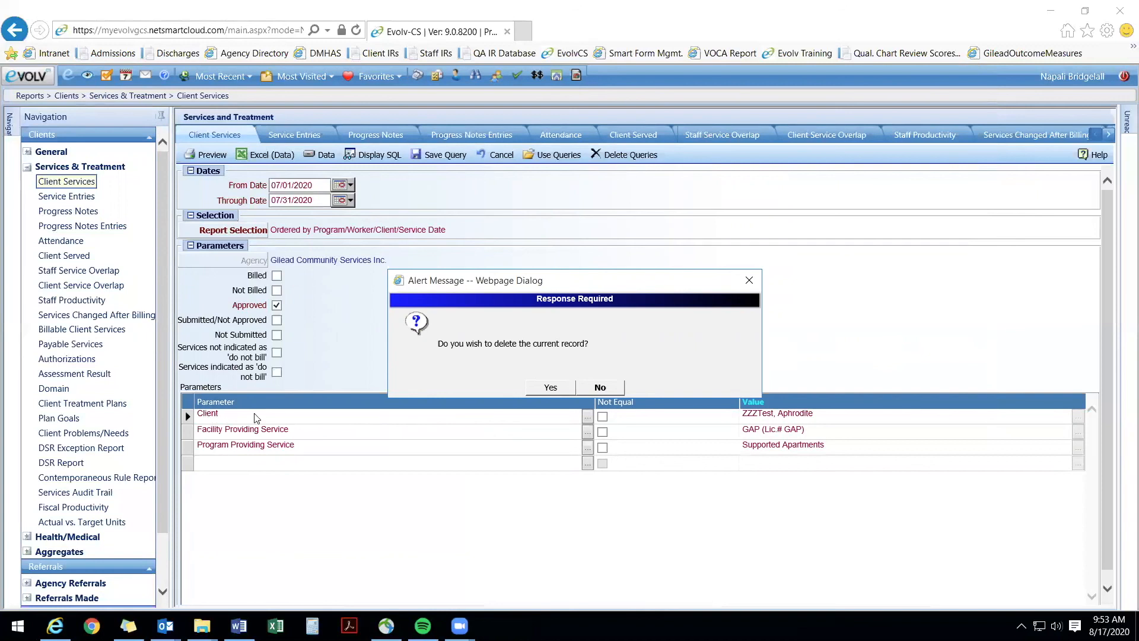
{"action": "left_click", "coordinate": [551, 387]}
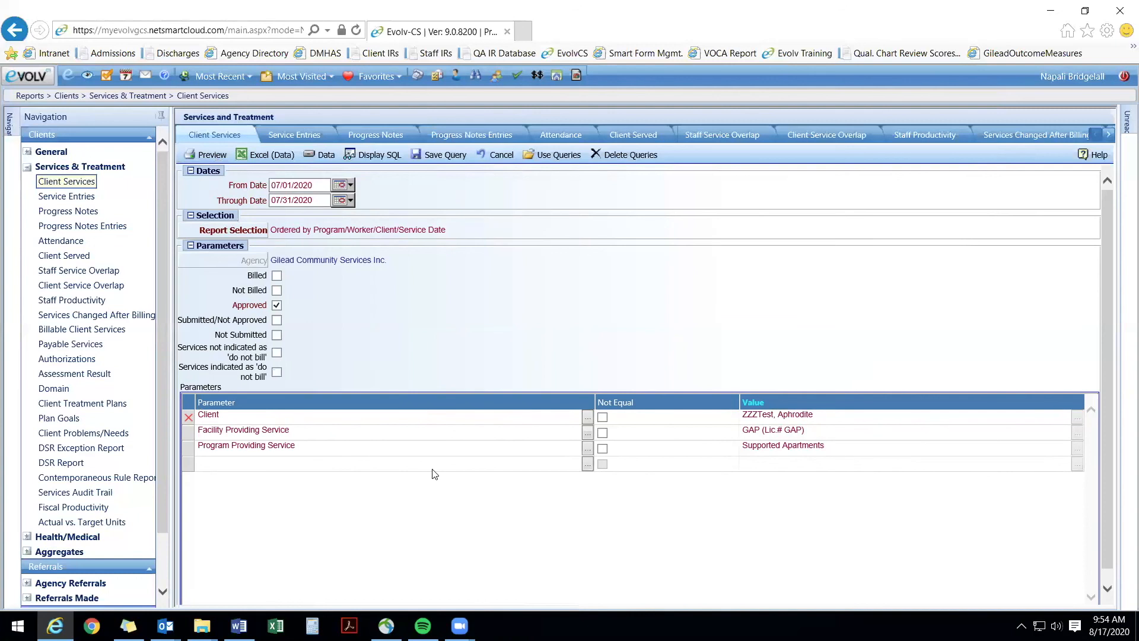
Step: Reload the saved query "Client AZ Services - GAP" into the report criteria
{"action": "left_click", "coordinate": [540, 163]}
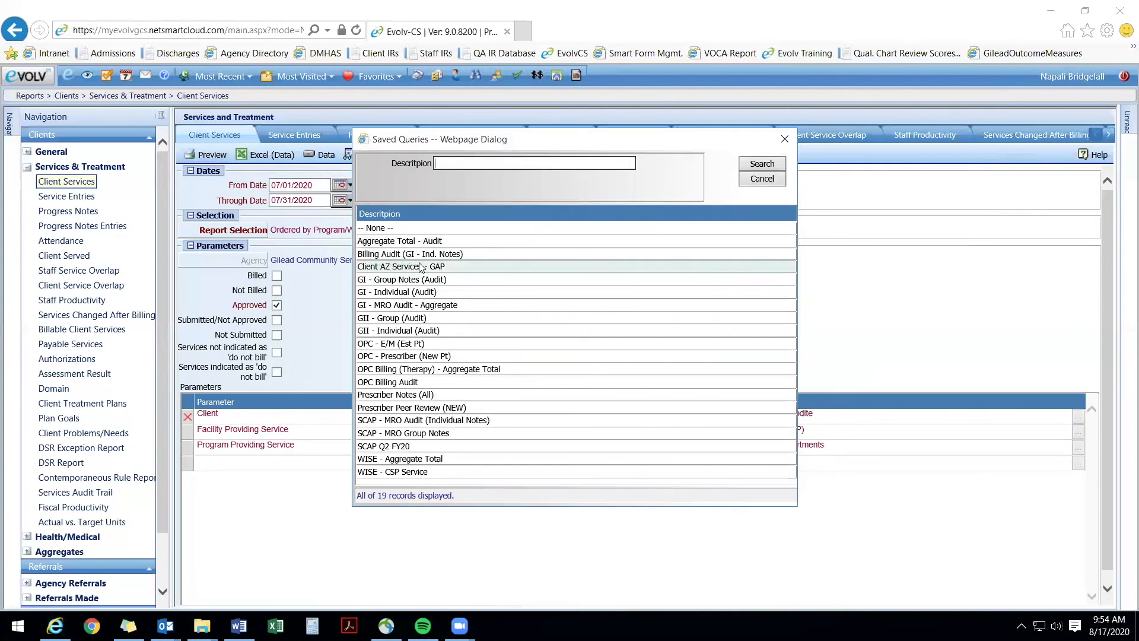
{"action": "double_click", "coordinate": [460, 267]}
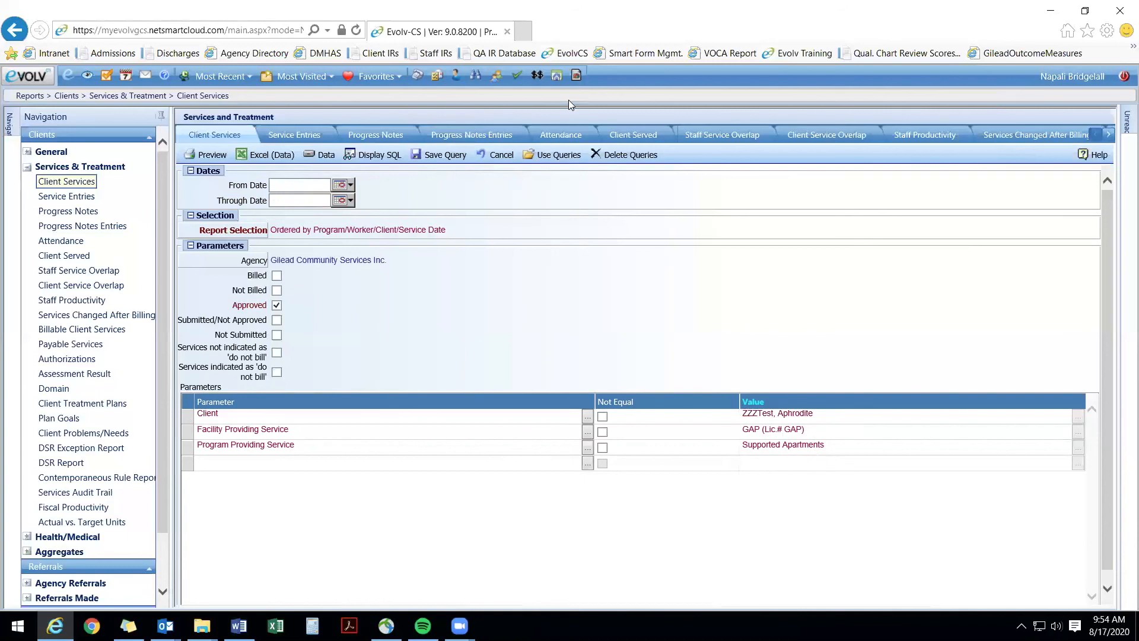
{"action": "left_click", "coordinate": [610, 156]}
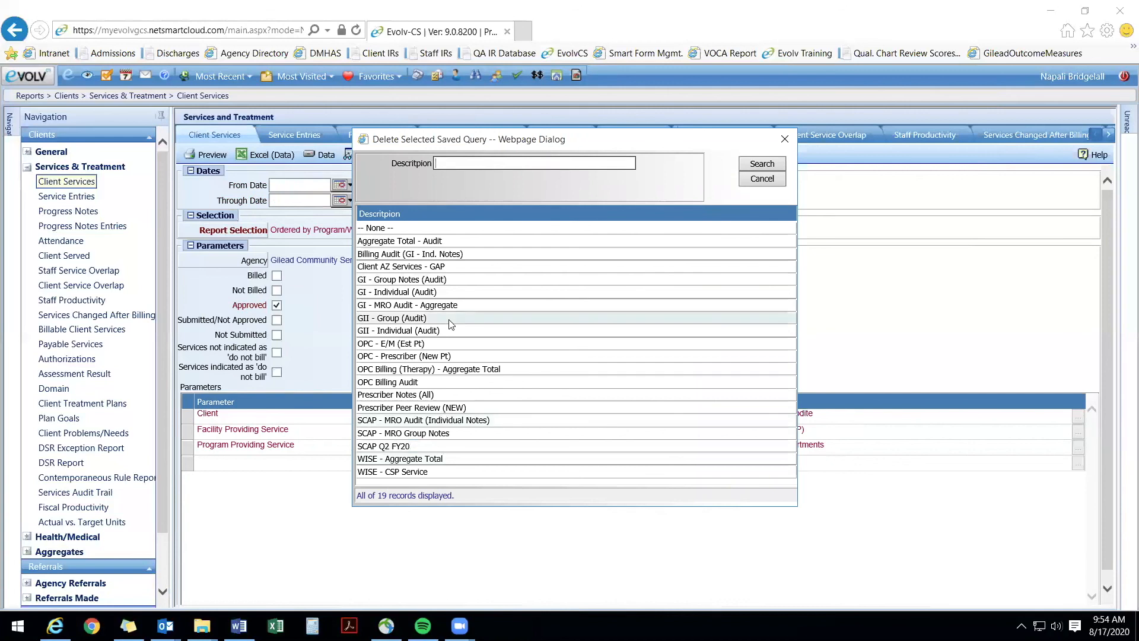
{"action": "left_click", "coordinate": [402, 268]}
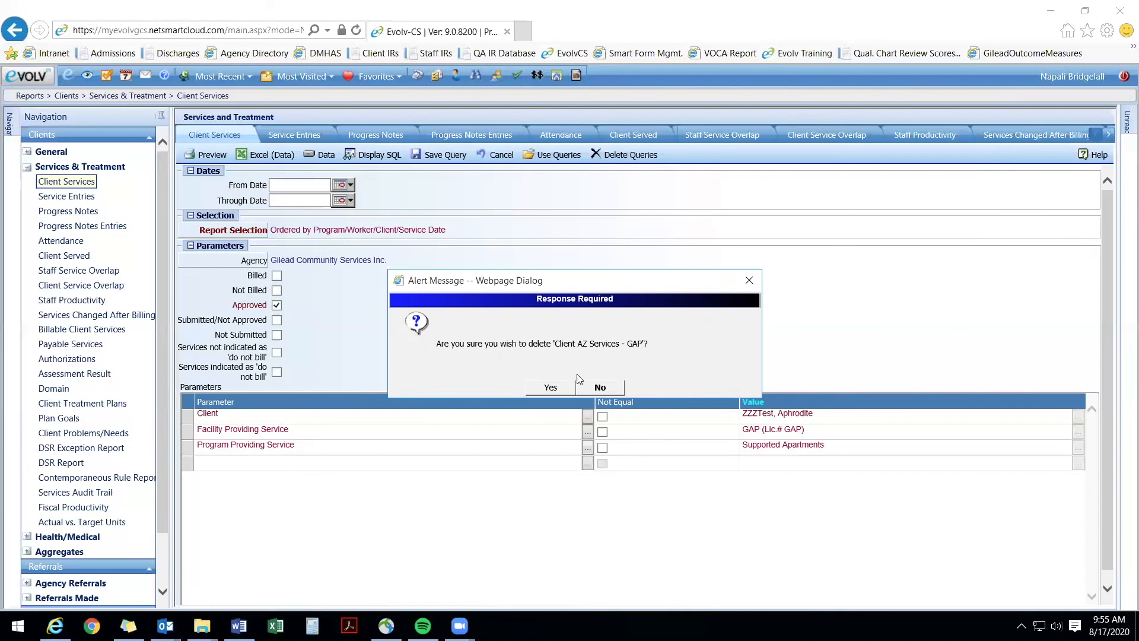
{"action": "left_click", "coordinate": [751, 283]}
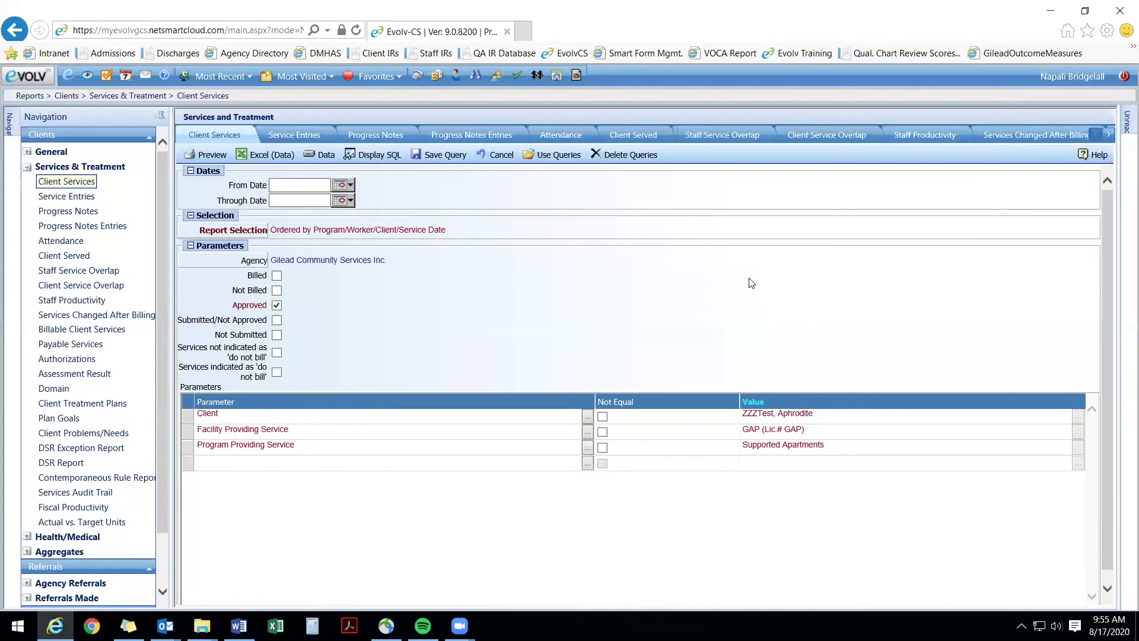